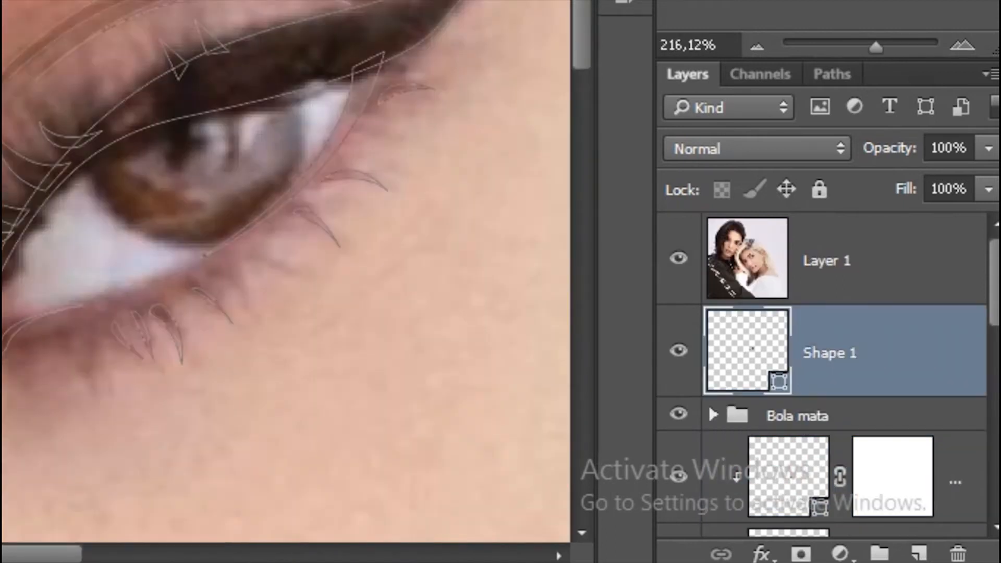
Hide the Layer 1 photo that sits above the Shape 1 layer
{"action": "left_click", "coordinate": [679, 260]}
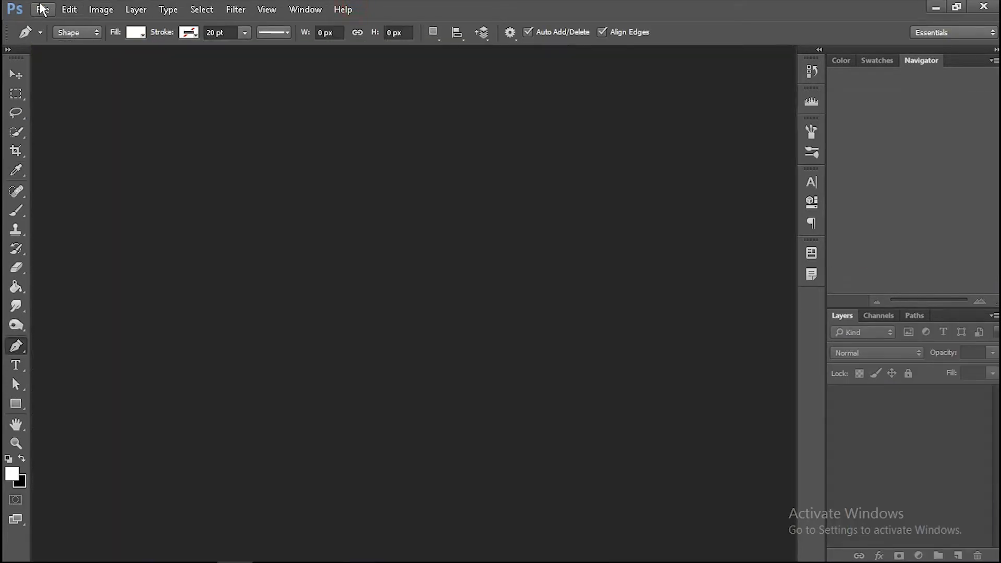
Create a new 1080 by 720 pixel document at 300 pixels/inch in RGB Color with a white background
{"action": "left_click", "coordinate": [43, 9]}
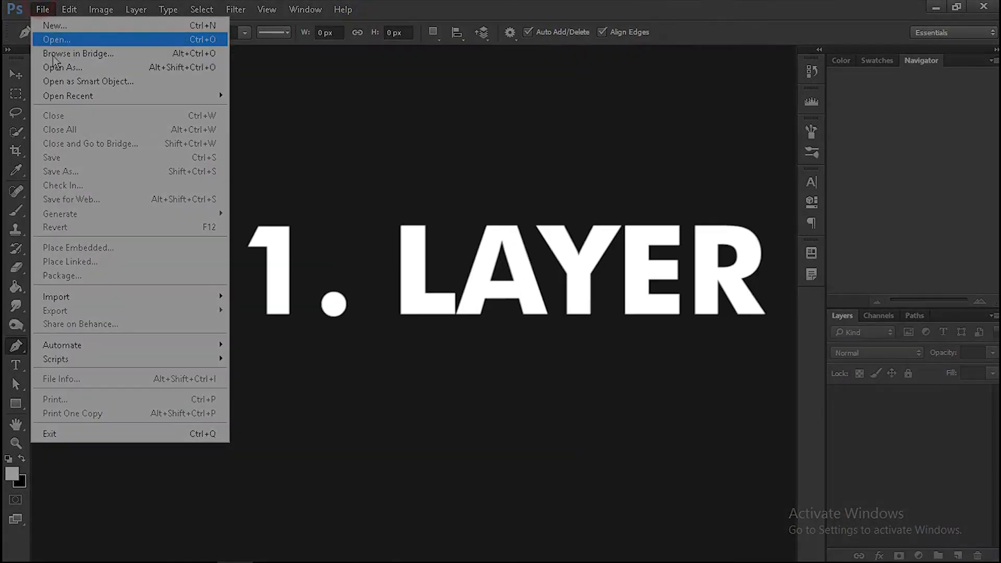
{"action": "left_click", "coordinate": [69, 28]}
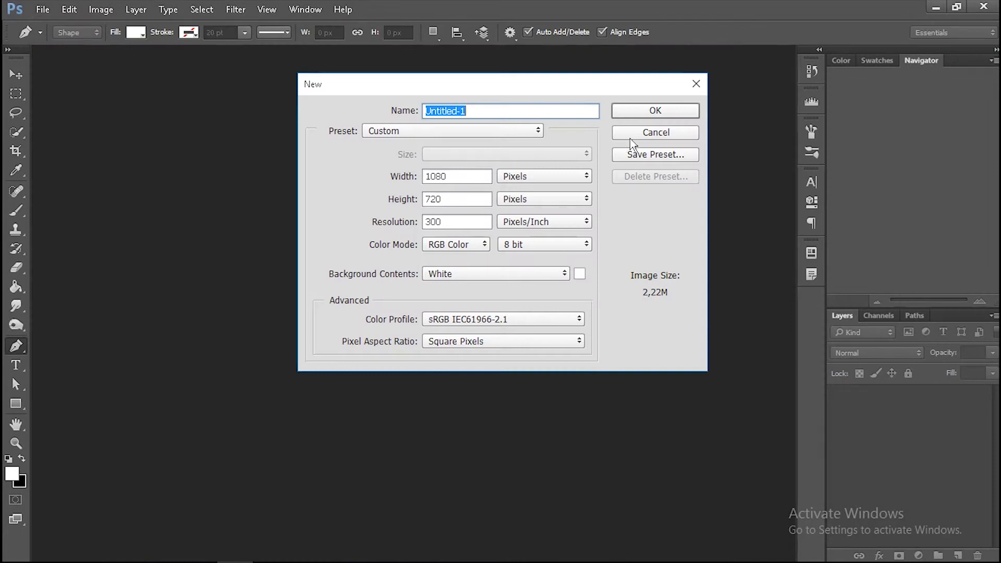
{"action": "left_click", "coordinate": [656, 111]}
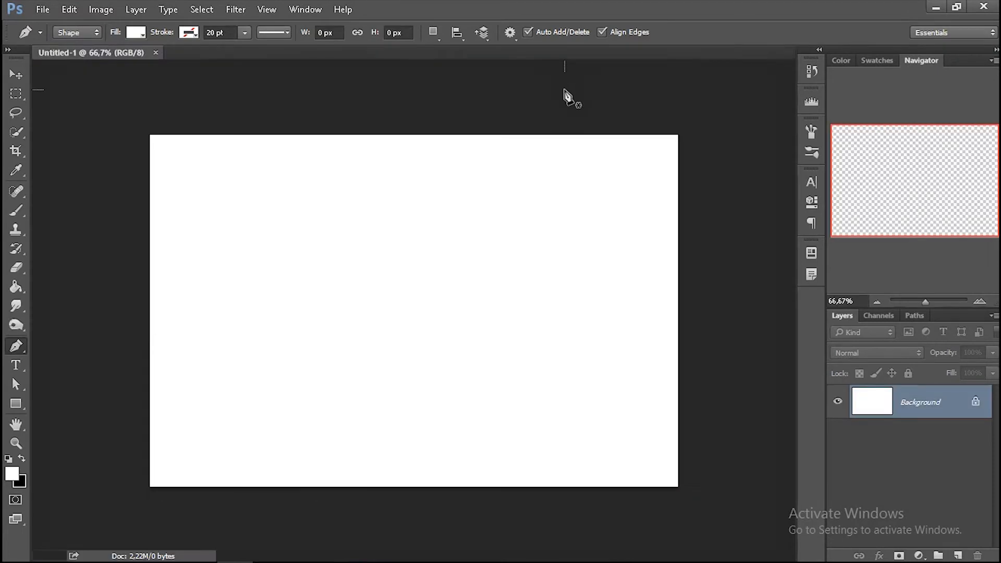
{"action": "key", "text": "ctrl+plus"}
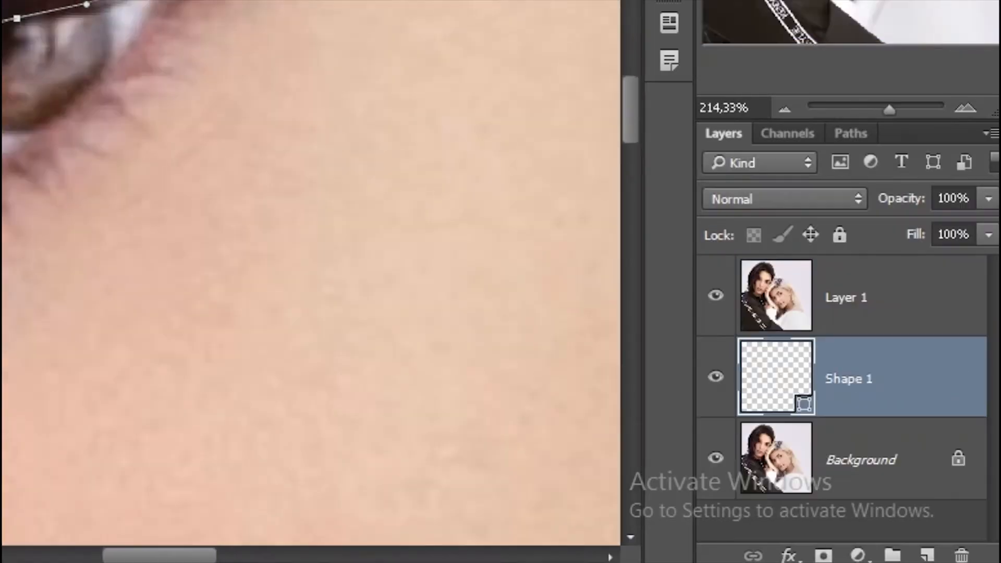
{"action": "key", "text": "ctrl+plus"}
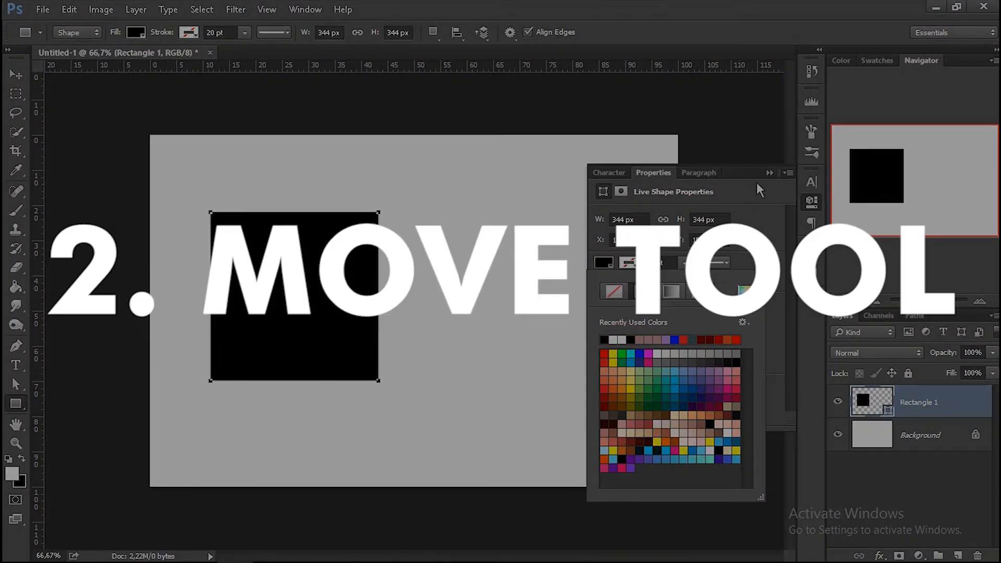
Close the shape properties, shift the black square to the middle of the canvas with the Move tool, and delete it
{"action": "left_click", "coordinate": [763, 174]}
{"action": "left_click", "coordinate": [765, 173]}
{"action": "left_click", "coordinate": [18, 73]}
{"action": "left_click_drag", "start_coordinate": [270, 310], "coordinate": [416, 351]}
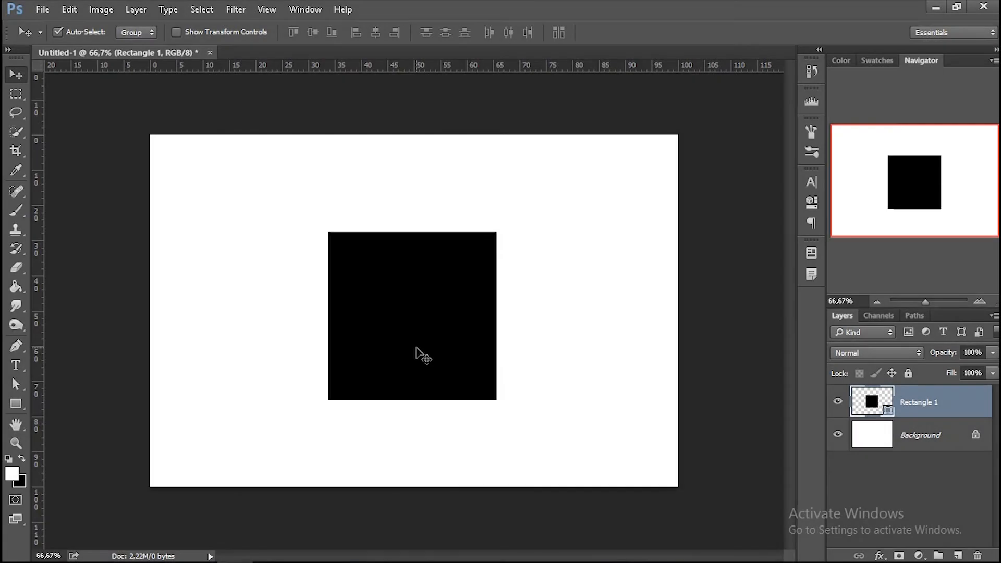
{"action": "key", "text": "Delete"}
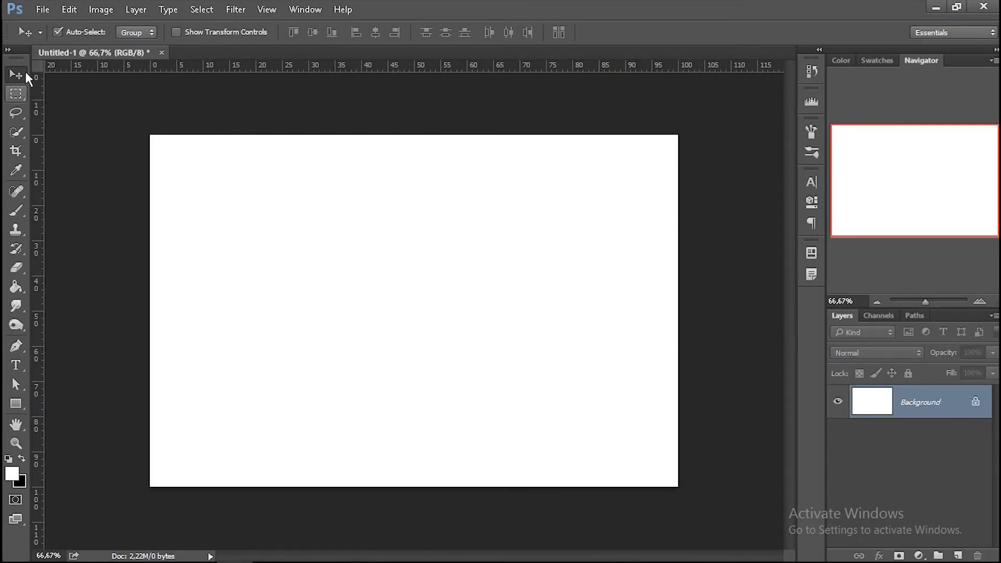
{"action": "right_click", "coordinate": [24, 97]}
{"action": "left_click", "coordinate": [23, 97]}
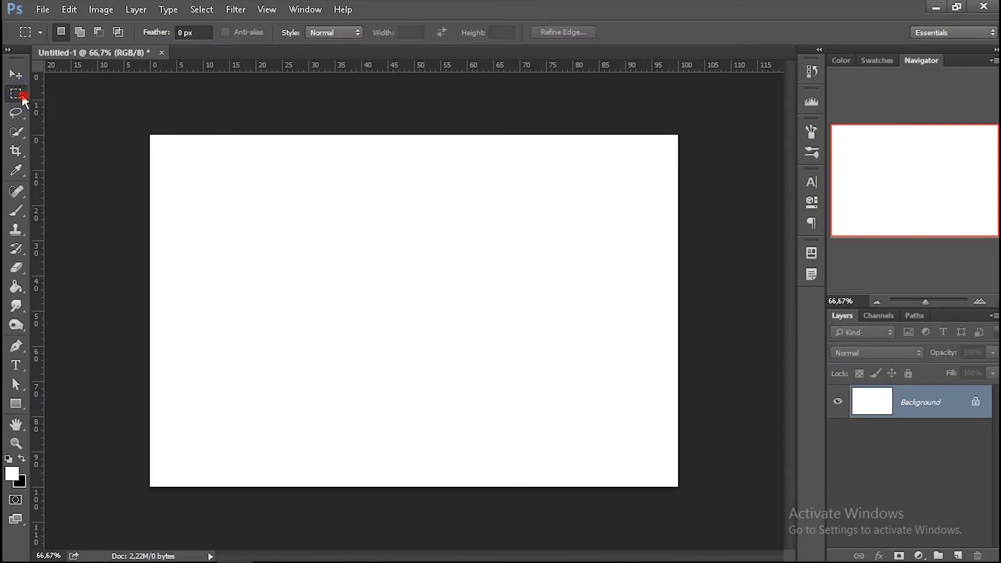
{"action": "right_click", "coordinate": [20, 96]}
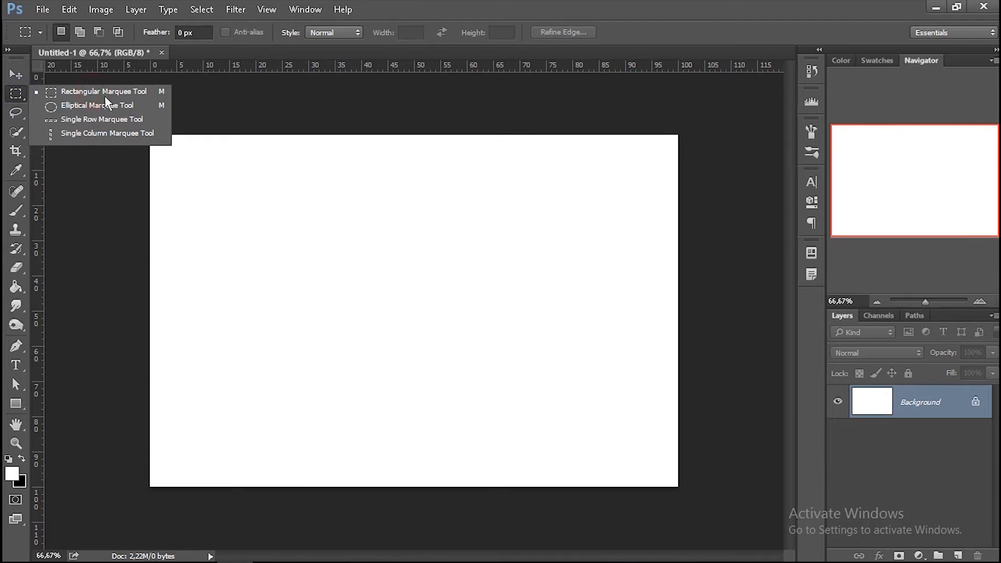
{"action": "left_click", "coordinate": [99, 90]}
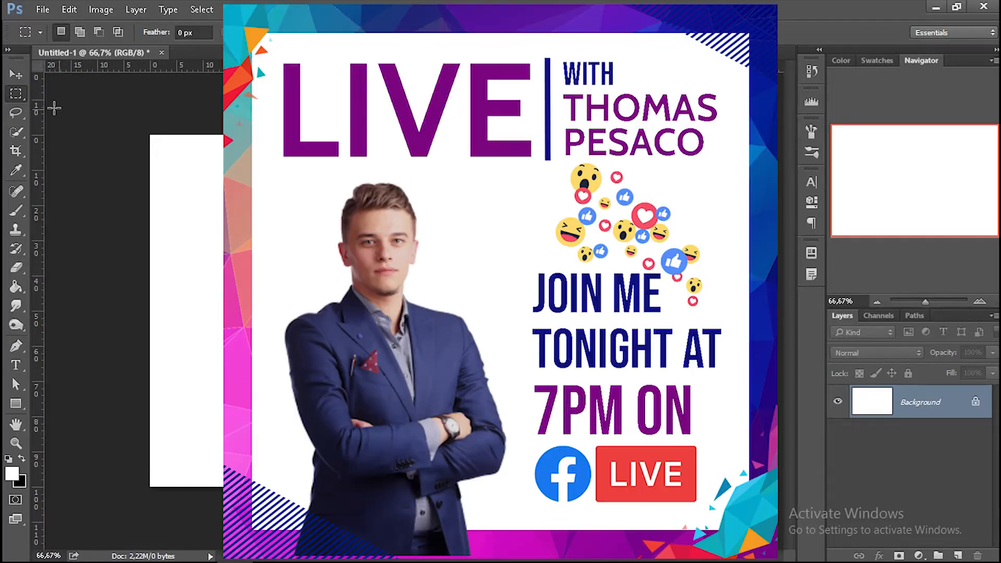
{"action": "right_click", "coordinate": [19, 96]}
{"action": "left_click", "coordinate": [79, 105]}
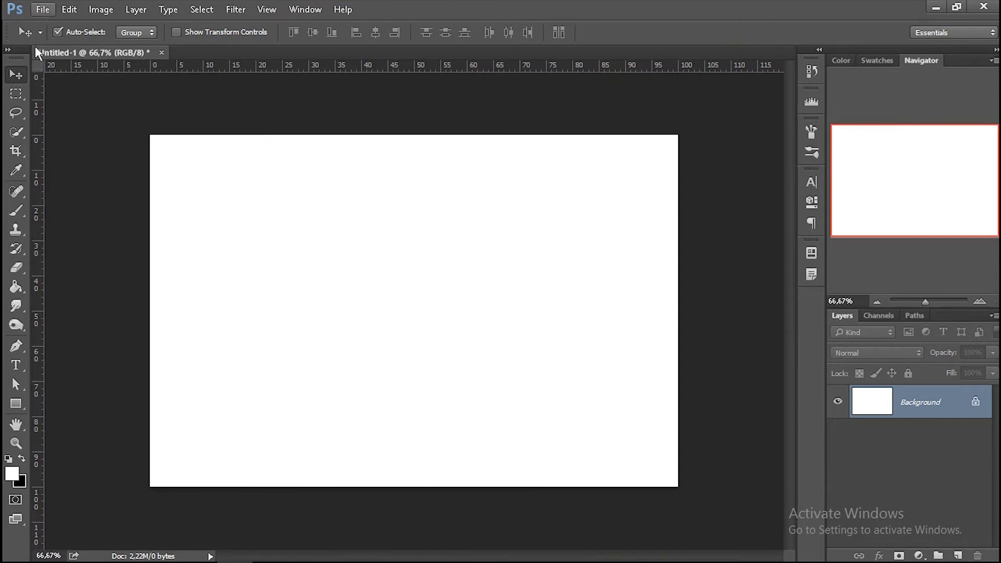
Make a rectangular marquee selection covering about 40% of the canvas width and height in its upper-left area
{"action": "right_click", "coordinate": [23, 97]}
{"action": "left_click", "coordinate": [22, 96]}
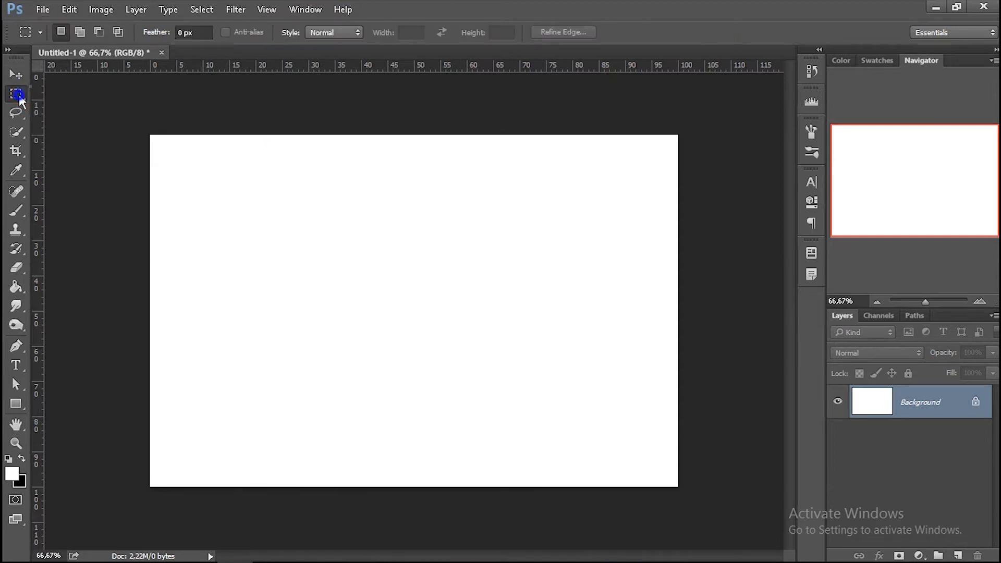
{"action": "right_click", "coordinate": [19, 96]}
{"action": "left_click", "coordinate": [100, 95]}
{"action": "left_click_drag", "start_coordinate": [235, 187], "coordinate": [440, 328]}
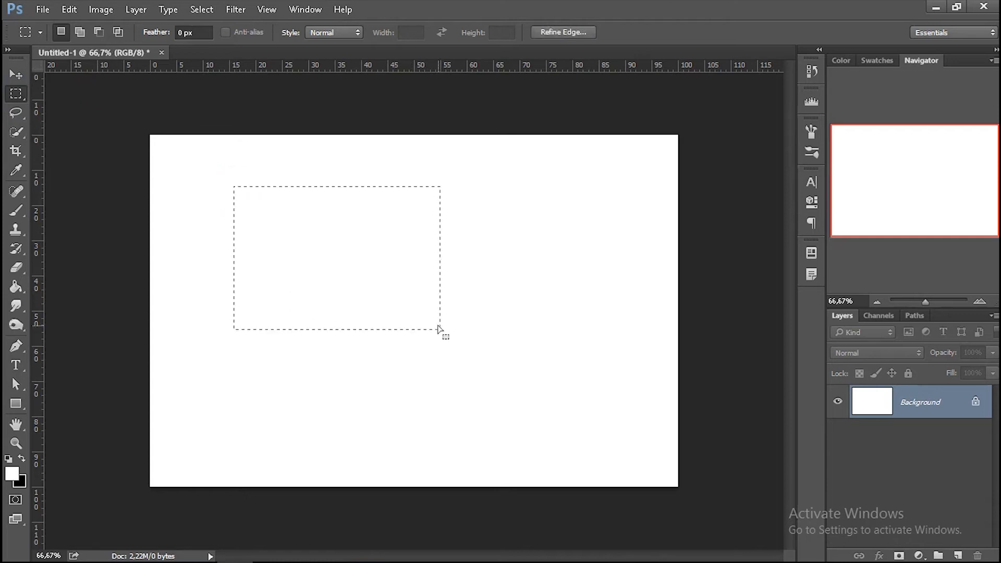
Make a circular selection about 35% of the canvas width in its left half with the Elliptical Marquee tool
{"action": "right_click", "coordinate": [22, 99]}
{"action": "left_click", "coordinate": [79, 112]}
{"action": "left_click_drag", "start_coordinate": [226, 179], "coordinate": [443, 363]}
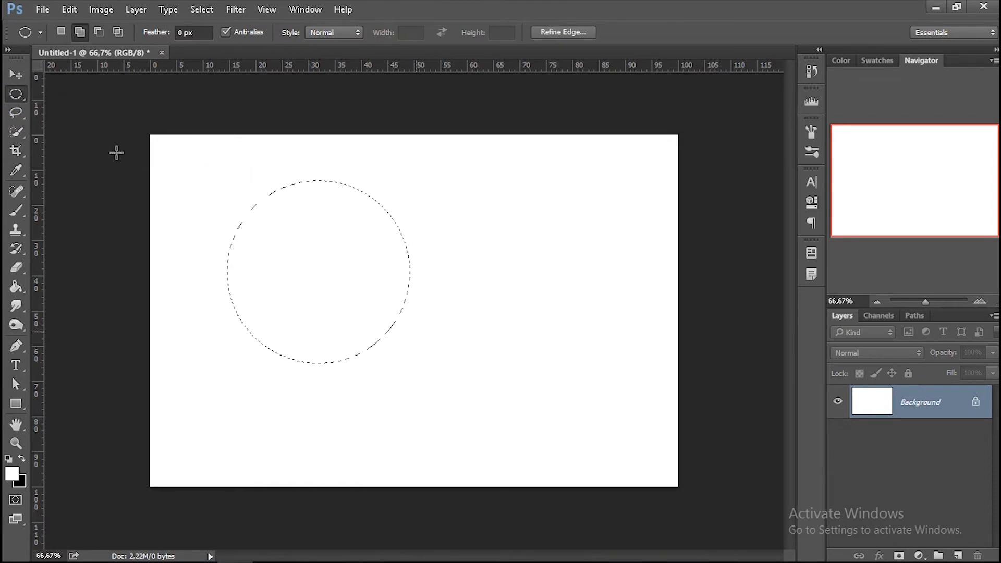
Select a single pixel row about 30% down the canvas with the Single Row Marquee tool
{"action": "right_click", "coordinate": [23, 100]}
{"action": "left_click", "coordinate": [98, 118]}
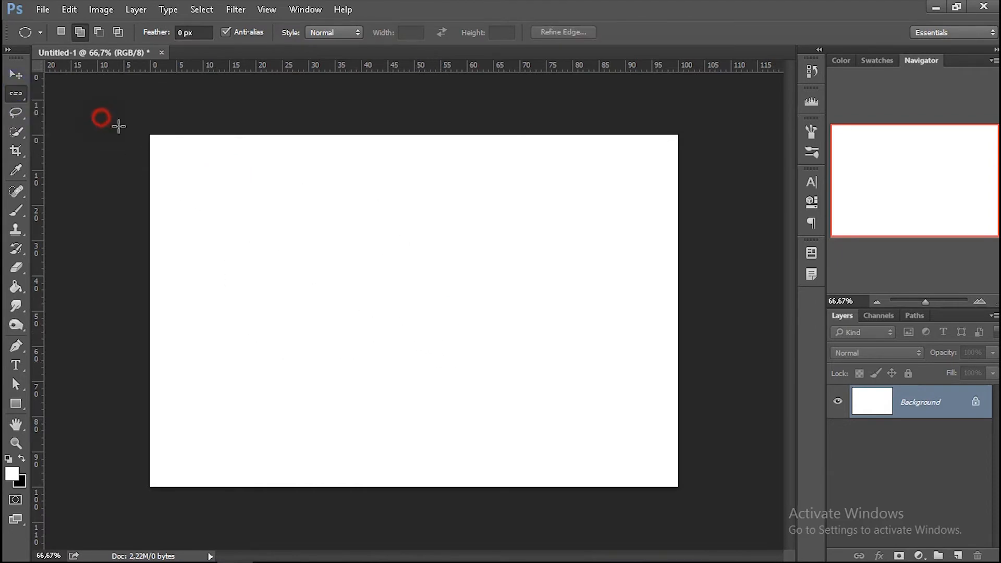
{"action": "left_click", "coordinate": [245, 190]}
{"action": "left_click_drag", "start_coordinate": [278, 209], "coordinate": [422, 245]}
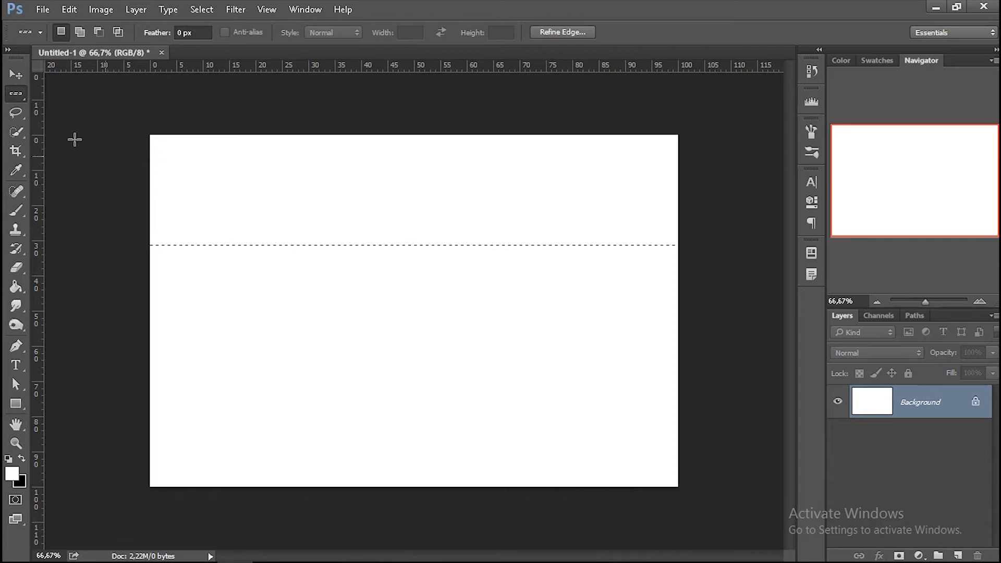
Draw a freehand rounded loop in the canvas's left and central area with the Lasso tool, and switch to the Quick Selection tool
{"action": "left_click", "coordinate": [16, 112]}
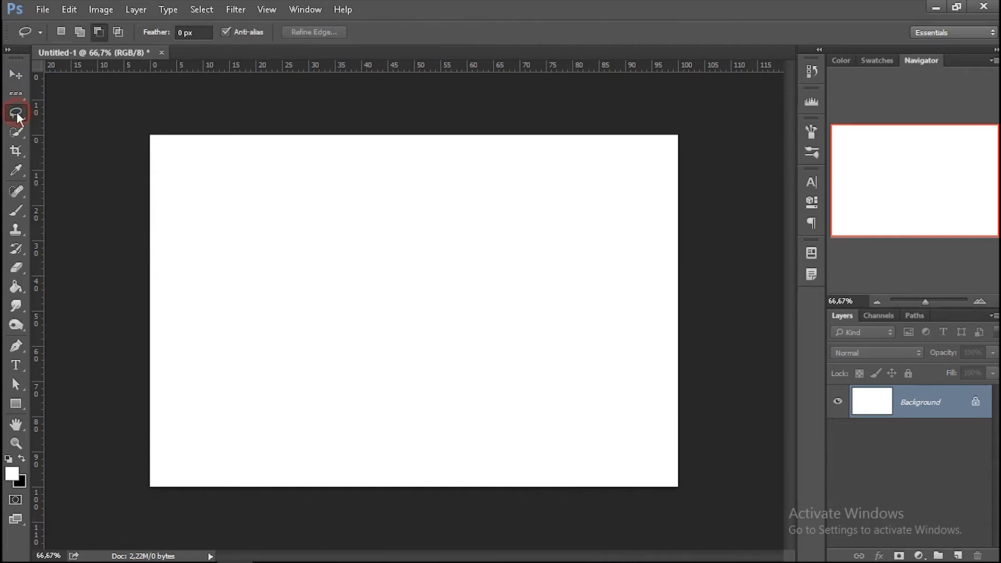
{"action": "left_click", "coordinate": [90, 112]}
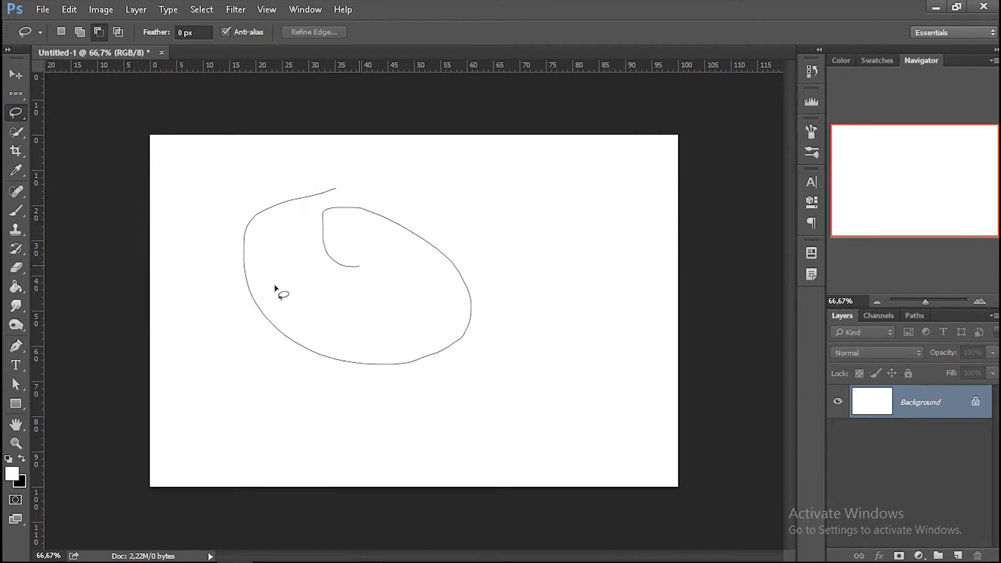
{"action": "left_click_drag", "start_coordinate": [316, 209], "coordinate": [353, 207]}
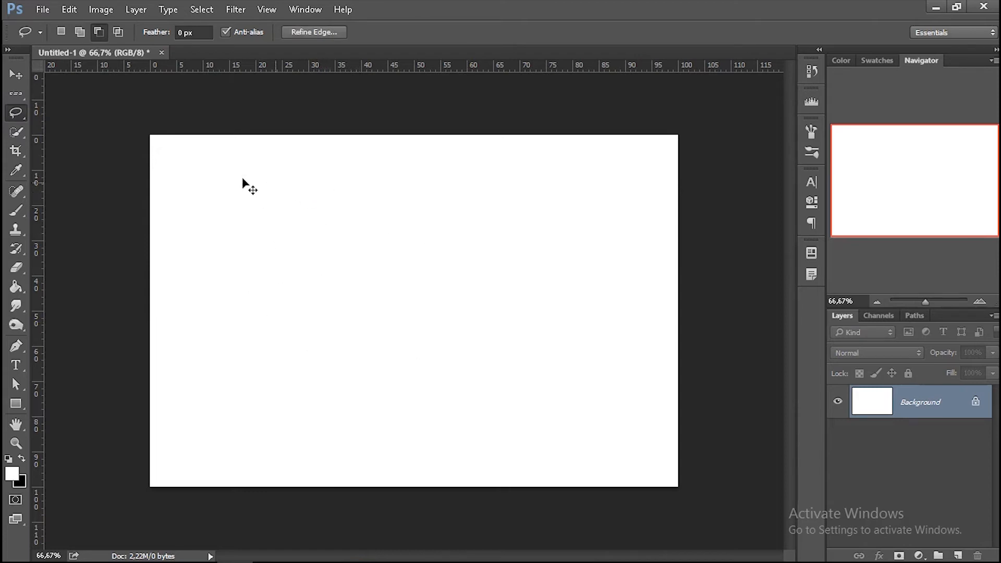
{"action": "left_click", "coordinate": [16, 131]}
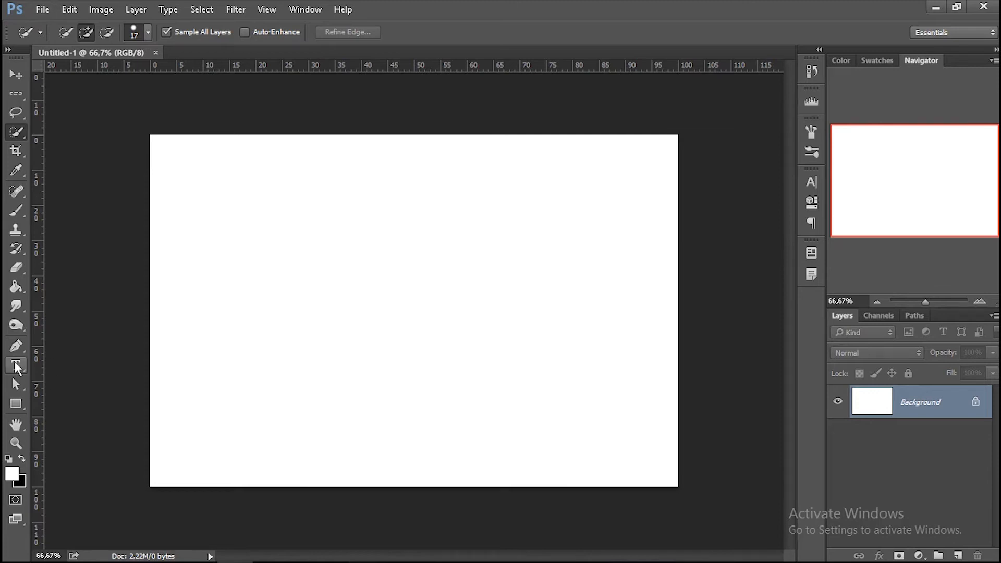
Set the text colour of the Horizontal Type tool to near-black
{"action": "left_click", "coordinate": [16, 365]}
{"action": "left_click", "coordinate": [520, 32]}
{"action": "left_click", "coordinate": [547, 326]}
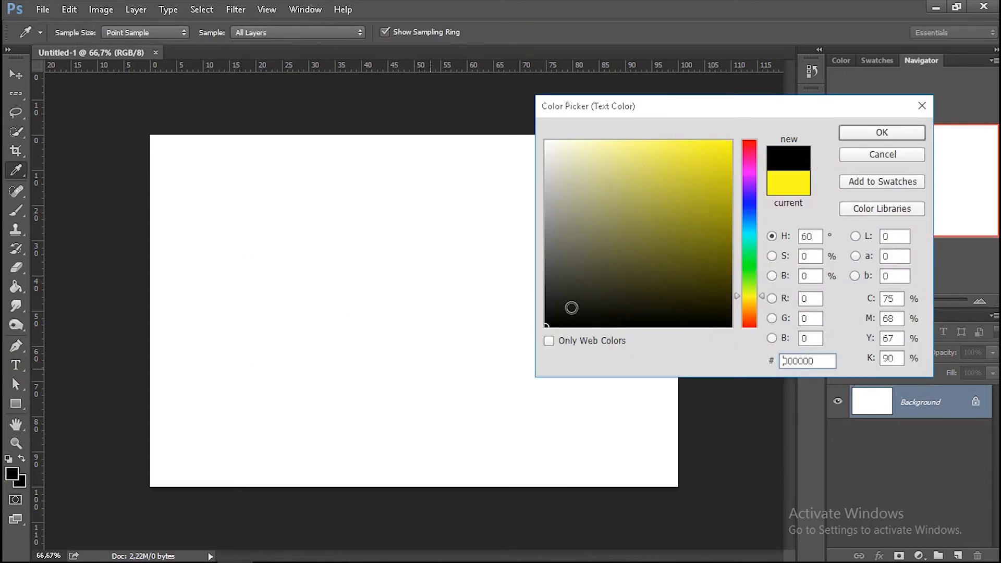
{"action": "key", "text": "Return"}
Add the text "Tulisan" in 100 pt Futura Md BT Bold, starting near the left side of the canvas
{"action": "left_click", "coordinate": [229, 317]}
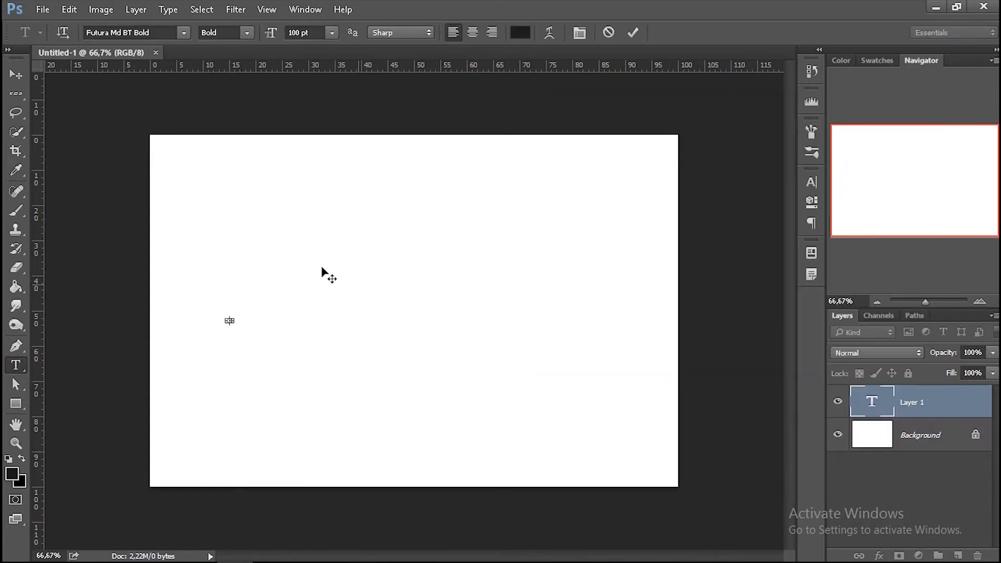
{"action": "left_click", "coordinate": [623, 32]}
{"action": "left_click", "coordinate": [234, 295]}
{"action": "type", "text": "Tulisan"}
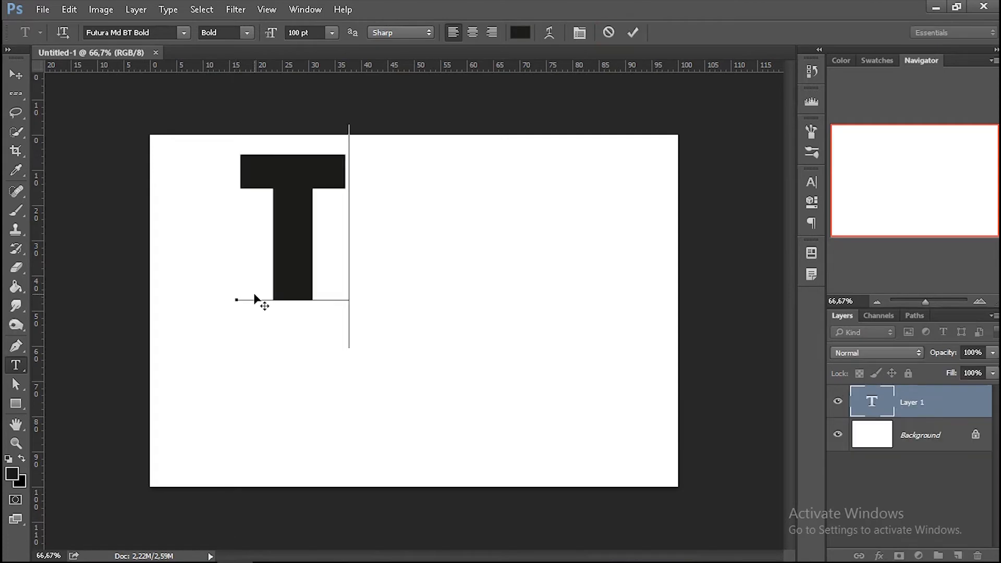
{"action": "key", "text": "ctrl+Return"}
Duplicate the "Tulisan" text below the original and scale the copy down to about 25.39 pt
{"action": "left_click_drag", "start_coordinate": [296, 251], "coordinate": [272, 404]}
{"action": "key", "text": "ctrl+t"}
{"action": "left_click_drag", "start_coordinate": [215, 291], "coordinate": [341, 373]}
{"action": "left_click", "coordinate": [669, 32]}
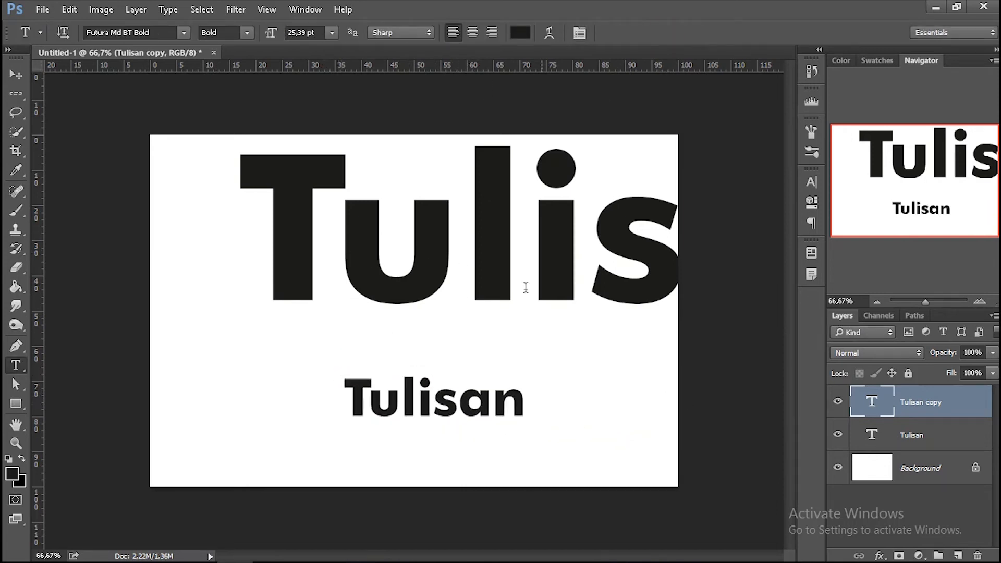
Apply the Arc warp style to the small "Tulisan" text with Warp Text
{"action": "left_click", "coordinate": [408, 32]}
{"action": "left_click", "coordinate": [408, 32]}
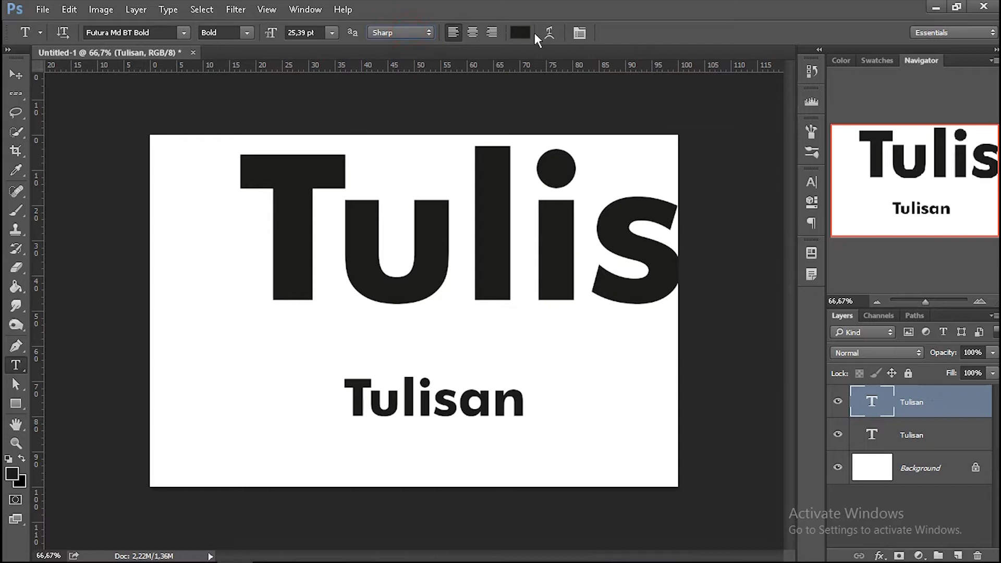
{"action": "left_click", "coordinate": [549, 33]}
{"action": "left_click_drag", "start_coordinate": [523, 107], "coordinate": [749, 53]}
{"action": "left_click", "coordinate": [720, 88]}
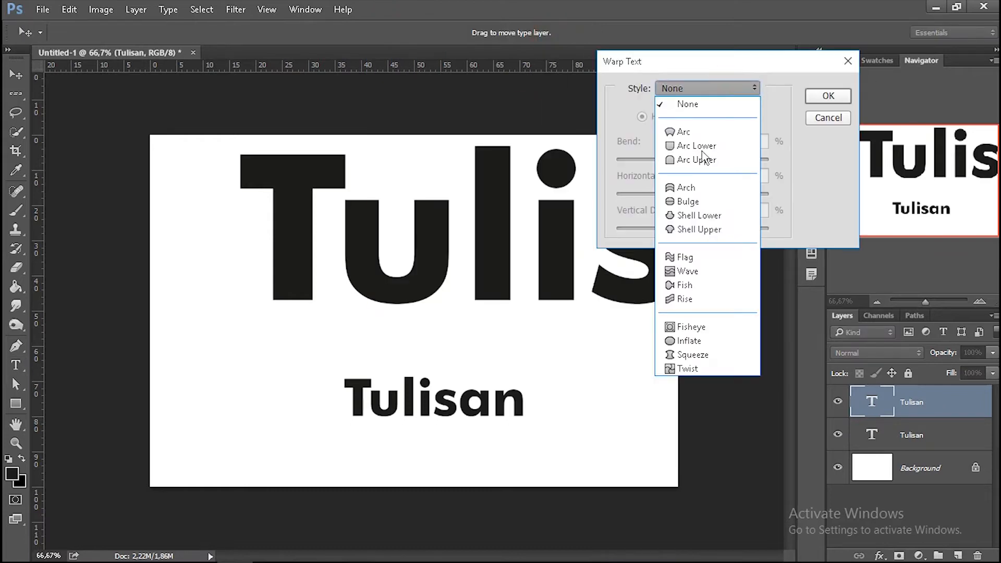
{"action": "left_click", "coordinate": [706, 133]}
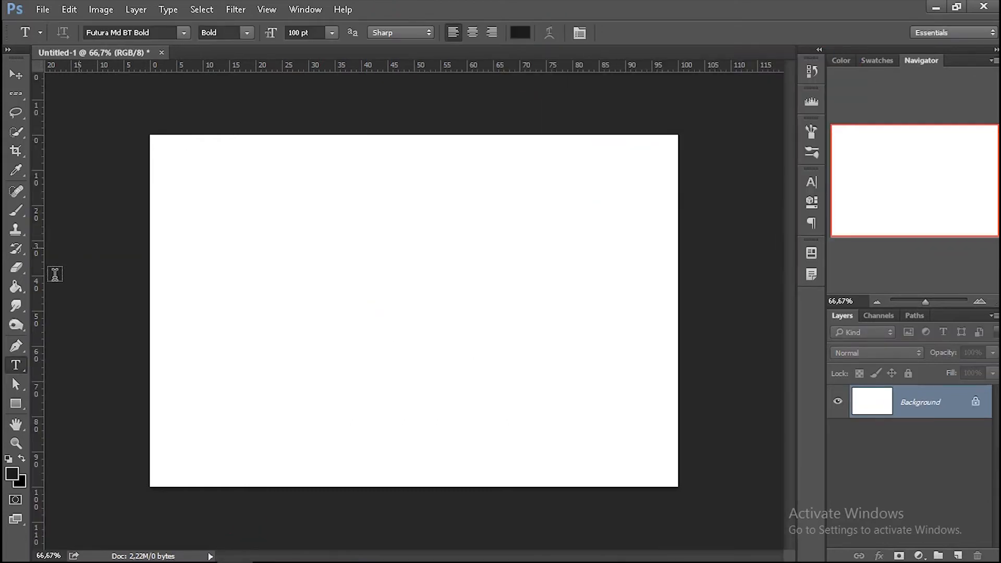
Draw a closed, curved two-lobed filled shape about 719 by 533 px with the Pen tool
{"action": "left_click", "coordinate": [11, 347]}
{"action": "left_click", "coordinate": [196, 264]}
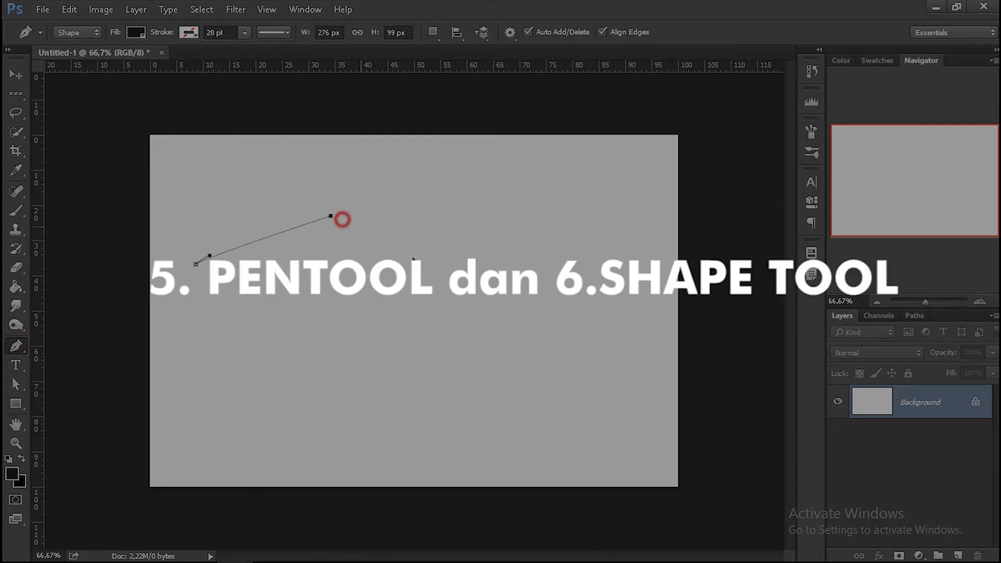
{"action": "left_click_drag", "start_coordinate": [317, 360], "coordinate": [411, 403]}
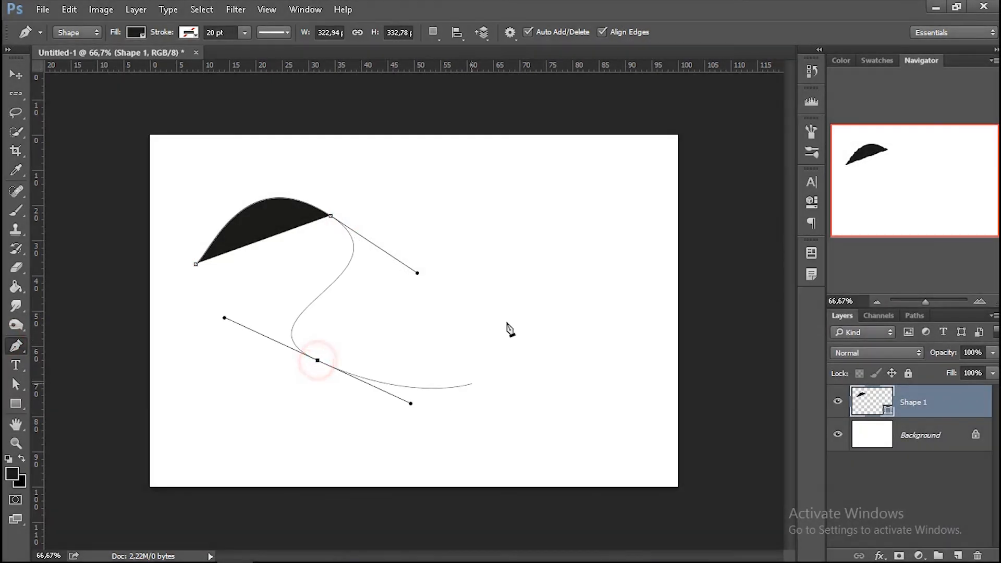
{"action": "left_click_drag", "start_coordinate": [392, 207], "coordinate": [386, 181]}
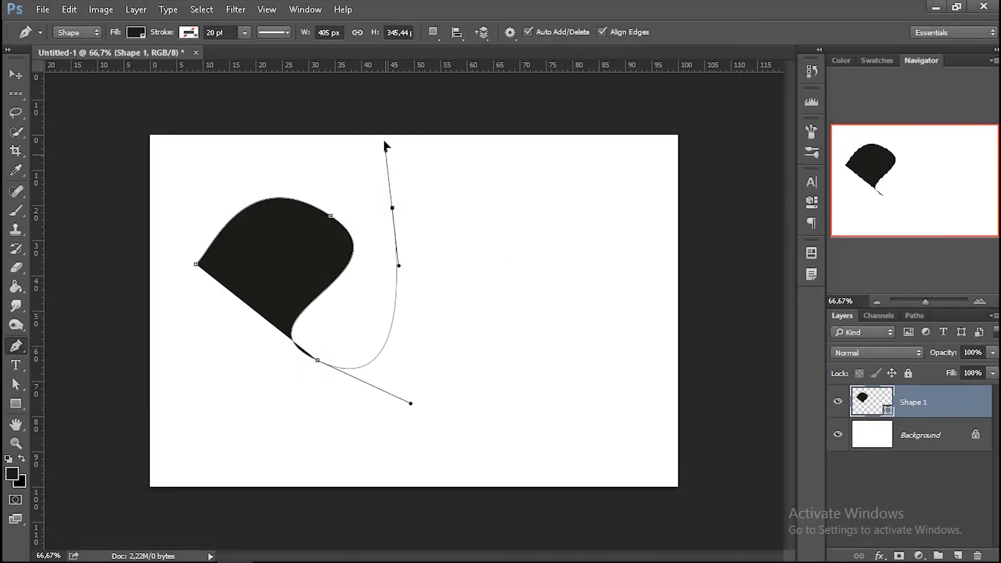
{"action": "left_click", "coordinate": [532, 240]}
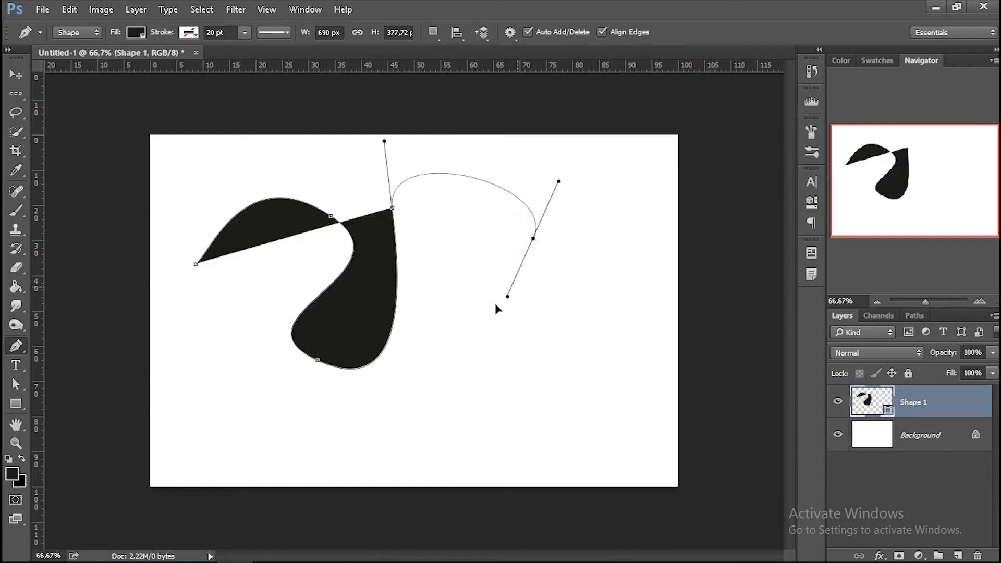
{"action": "left_click_drag", "start_coordinate": [284, 399], "coordinate": [205, 307]}
{"action": "left_click", "coordinate": [196, 265]}
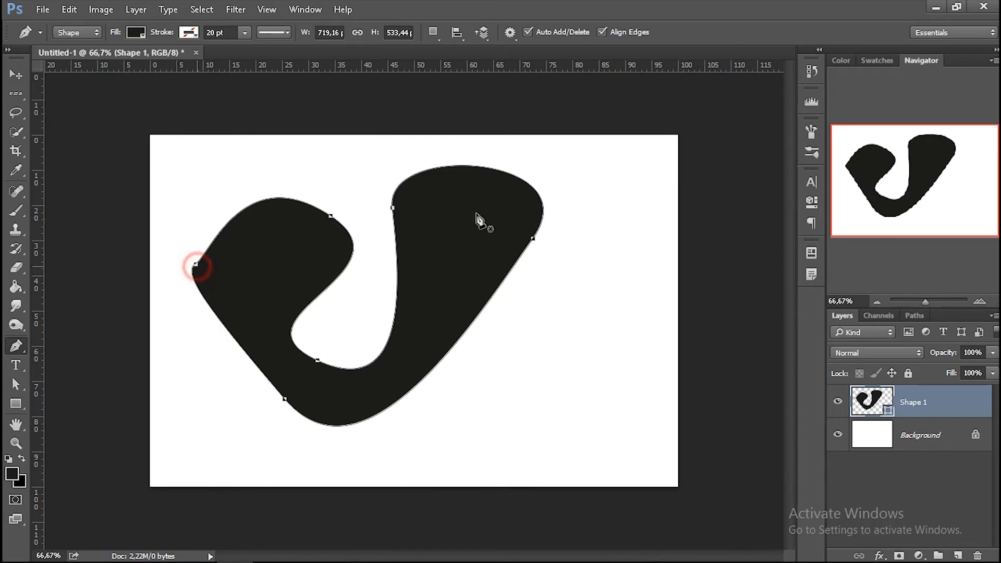
Replace the two-lobed shape with a closed S-shaped Pen path about 601 by 513 px, and delete that path as well
{"action": "key", "text": "Delete"}
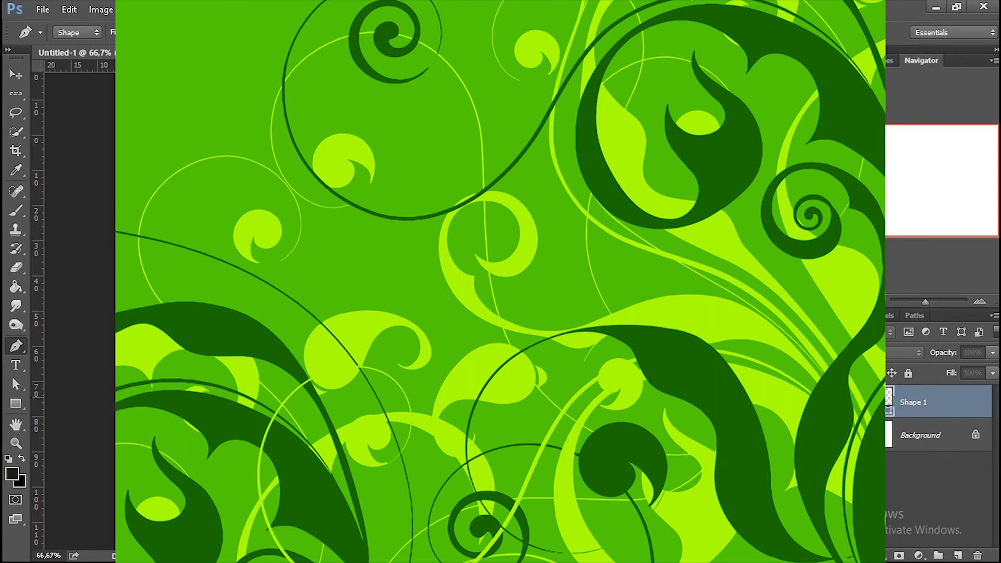
{"action": "left_click_drag", "start_coordinate": [603, 347], "coordinate": [573, 272]}
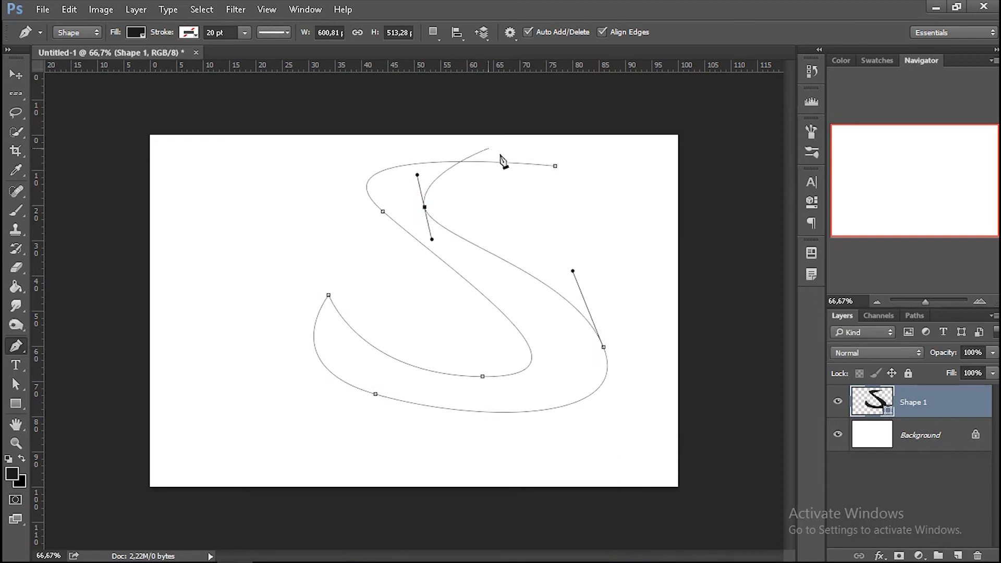
{"action": "left_click", "coordinate": [555, 166]}
{"action": "left_click", "coordinate": [556, 167]}
{"action": "key", "text": "Delete"}
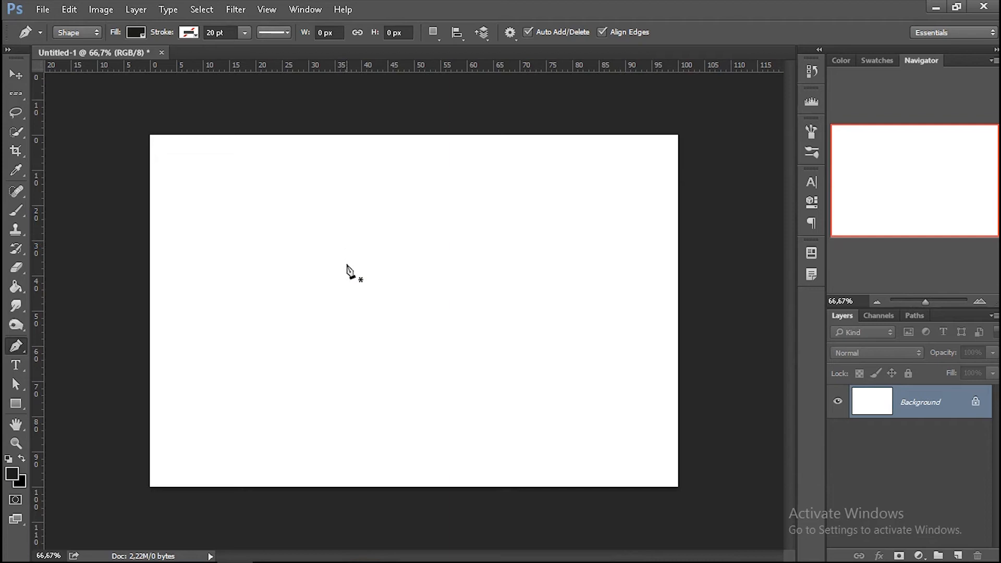
Draw a black rectangle about 271 by 290 px near the canvas's upper-left corner and a circle beside it
{"action": "left_click_drag", "start_coordinate": [183, 173], "coordinate": [315, 315]}
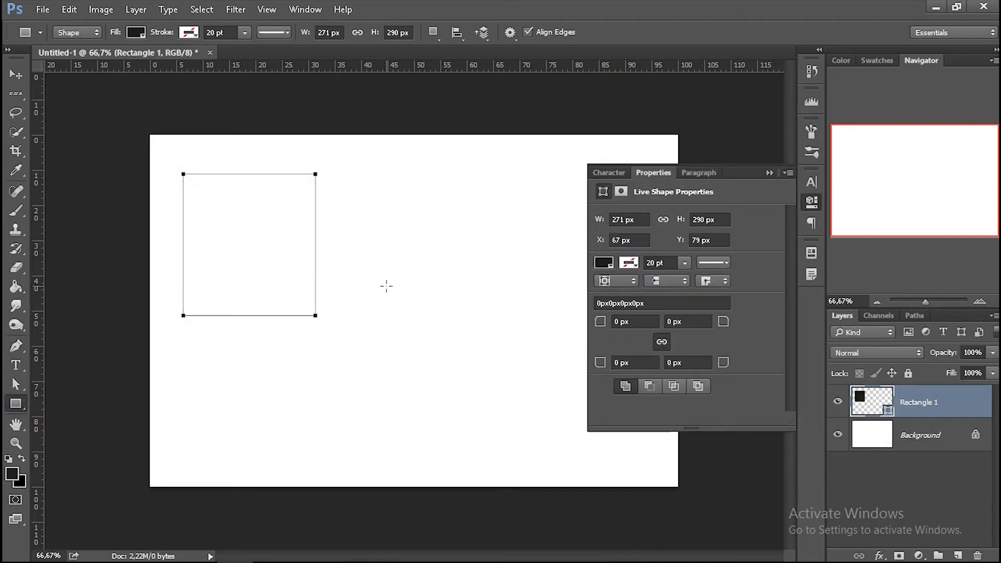
{"action": "right_click", "coordinate": [16, 404]}
{"action": "left_click", "coordinate": [79, 429]}
{"action": "left_click_drag", "start_coordinate": [395, 193], "coordinate": [524, 322]}
Draw a small black triangle about 141 by 153 px below the circle with the Polygon tool
{"action": "right_click", "coordinate": [16, 403]}
{"action": "left_click", "coordinate": [82, 443]}
{"action": "mouse_move", "coordinate": [421, 365]}
{"action": "left_mouse_down"}
{"action": "mouse_move", "coordinate": [445, 384]}
{"action": "mouse_move", "coordinate": [465, 369]}
{"action": "left_mouse_up"}
Draw a slightly rising 1 px line about 511 px wide and 43 px high below the triangle
{"action": "right_click", "coordinate": [16, 403]}
{"action": "left_click", "coordinate": [86, 460]}
{"action": "left_click", "coordinate": [770, 173]}
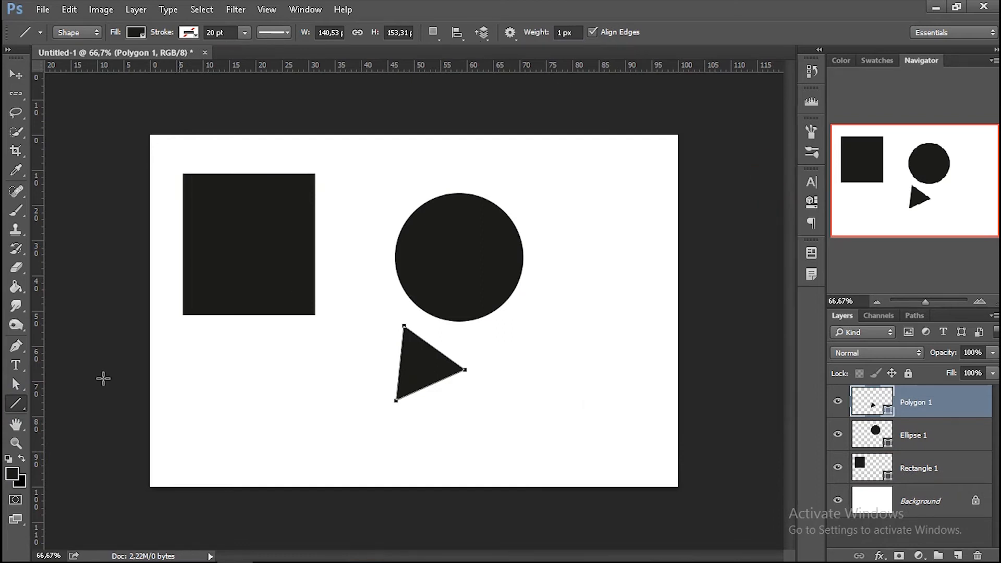
{"action": "right_click", "coordinate": [16, 404]}
{"action": "left_click", "coordinate": [86, 459]}
{"action": "left_click_drag", "start_coordinate": [285, 429], "coordinate": [535, 409]}
Draw a right-pointing arrow about 131 by 94 px to the right of the circle with the Custom Shape tool
{"action": "right_click", "coordinate": [16, 404]}
{"action": "left_click", "coordinate": [91, 470]}
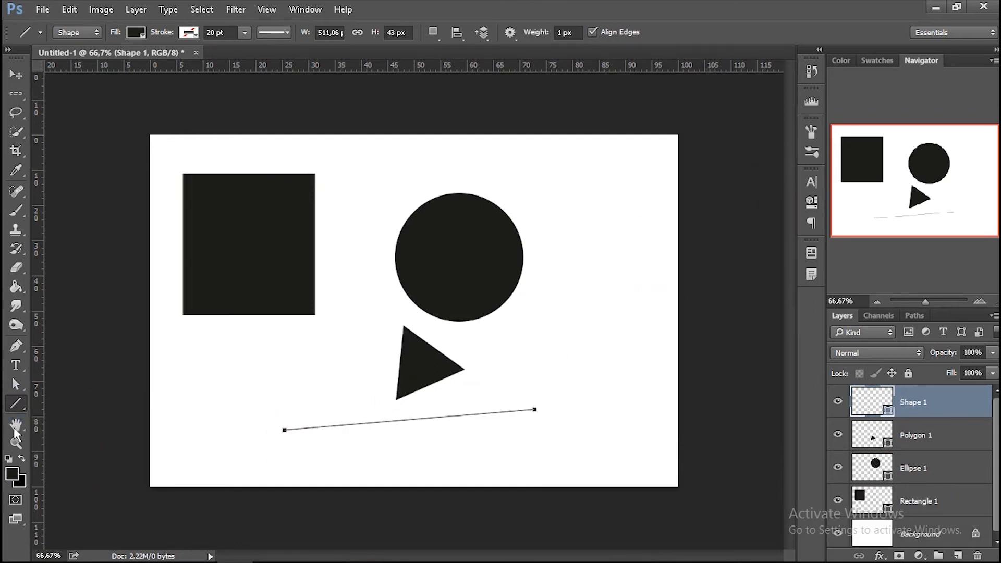
{"action": "right_click", "coordinate": [16, 406]}
{"action": "left_click", "coordinate": [91, 471]}
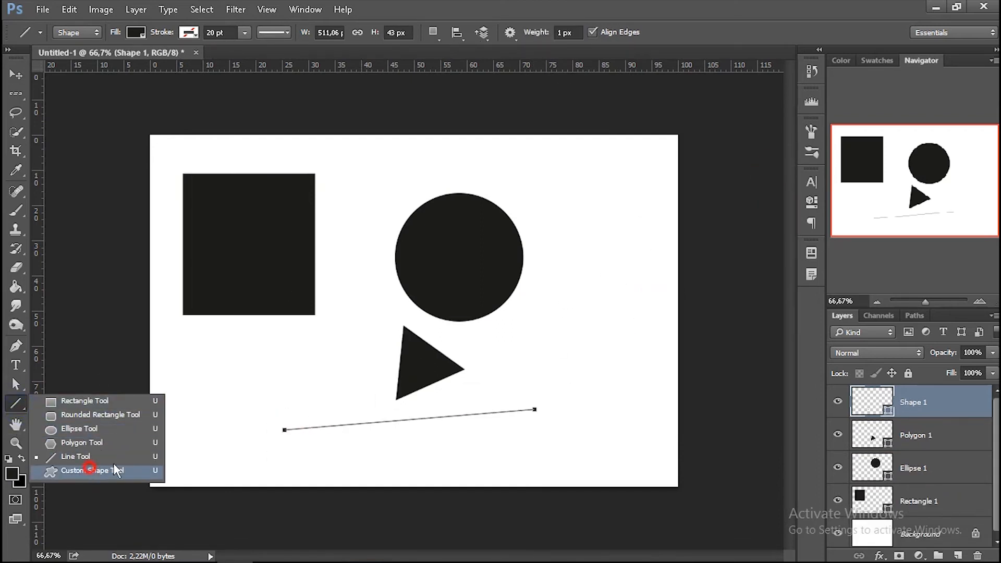
{"action": "left_click_drag", "start_coordinate": [586, 228], "coordinate": [649, 315]}
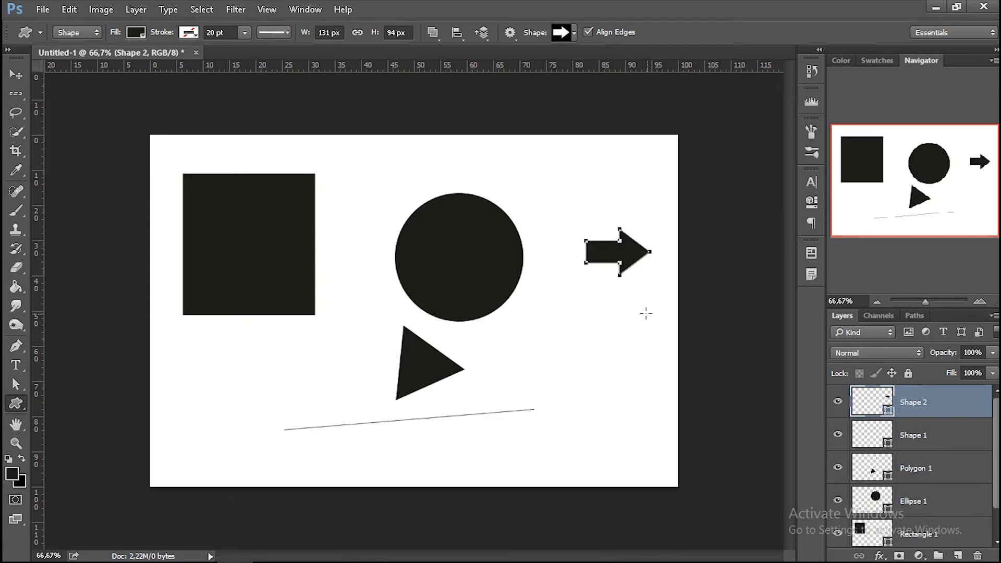
Undo the arrow, line, triangle, circle and rectangle so only the blank background layer is left
{"action": "key", "text": "ctrl+alt+z"}
{"action": "key", "text": "ctrl+alt+z"}
{"action": "key", "text": "ctrl+alt+z"}
{"action": "key", "text": "ctrl+alt+z"}
{"action": "key", "text": "ctrl+alt+z"}
{"action": "key", "text": "ctrl+0"}
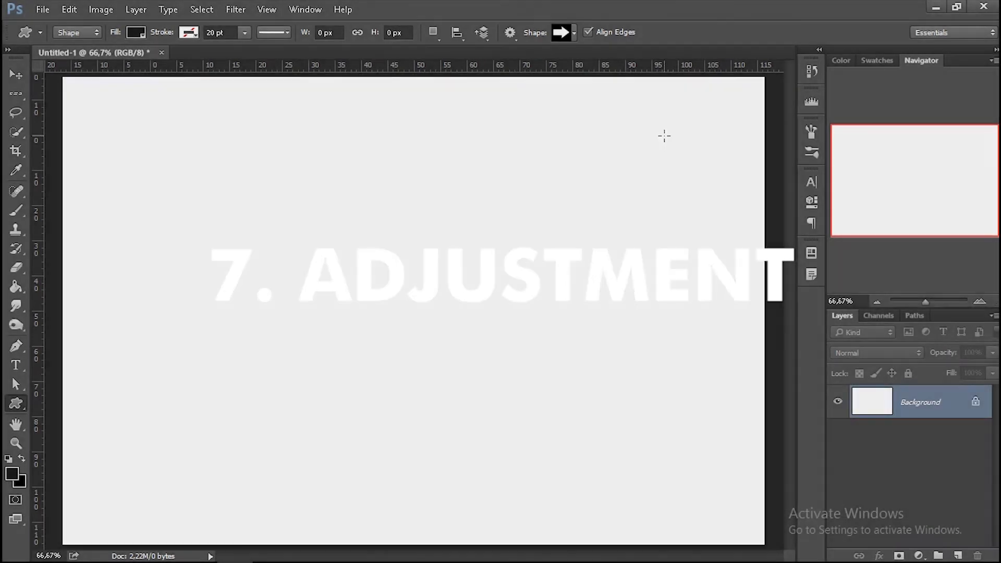
{"action": "left_click", "coordinate": [103, 15]}
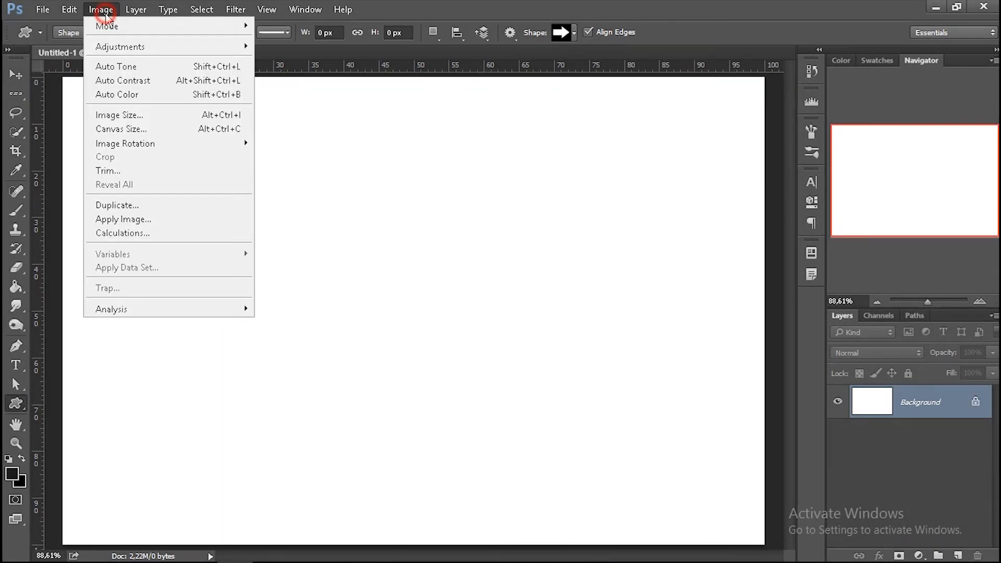
{"action": "mouse_move", "coordinate": [218, 48]}
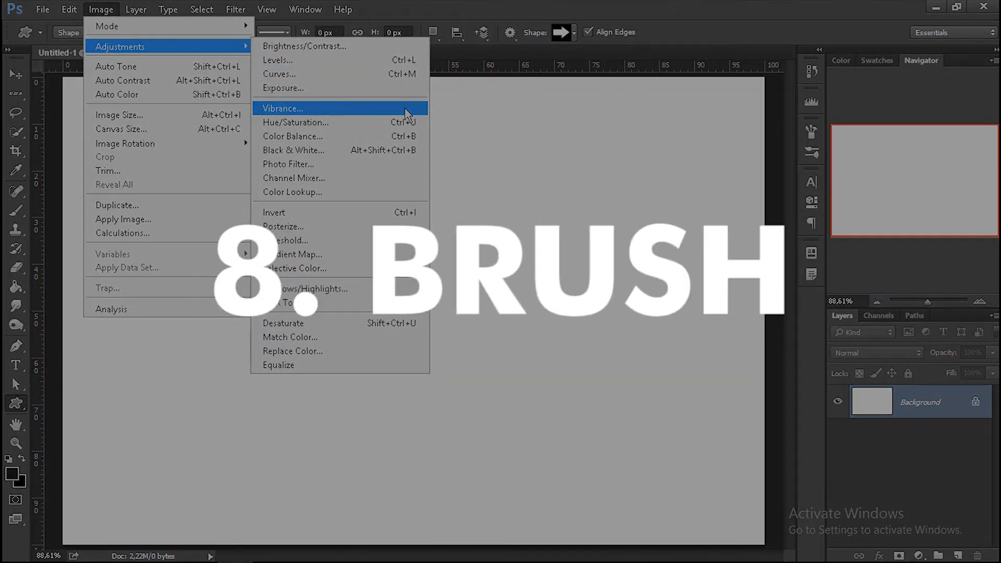
{"action": "left_click", "coordinate": [456, 11]}
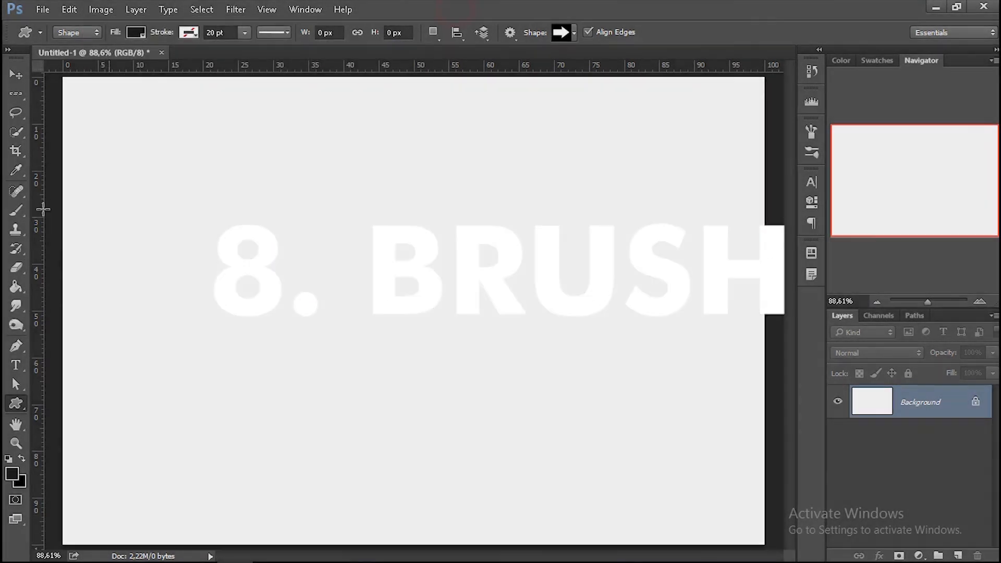
Resize the Brush tip over the canvas, and fill the leftover marks near the upper middle with white using the Paint Bucket
{"action": "left_click", "coordinate": [15, 210]}
{"action": "right_click", "coordinate": [266, 181], "text": "alt"}
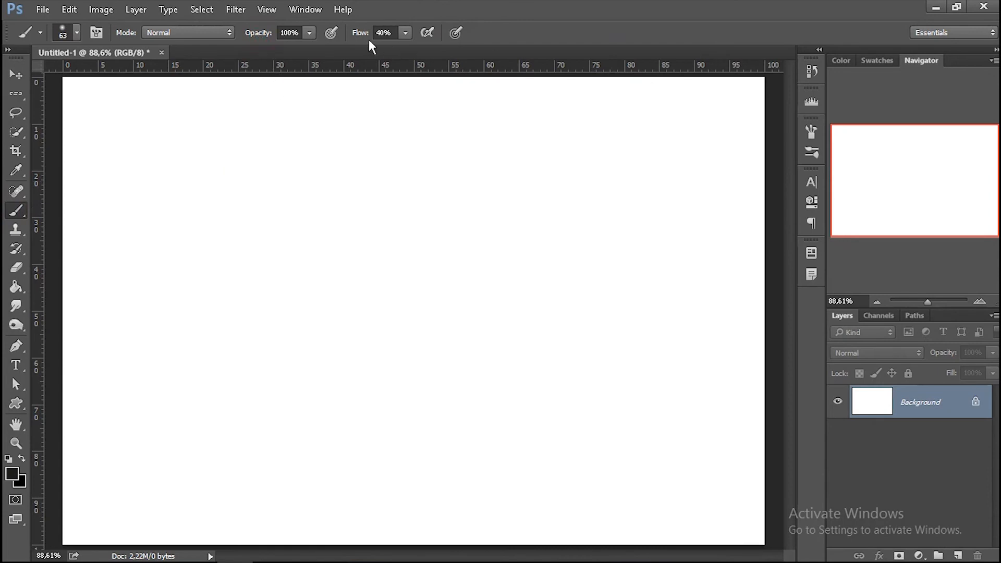
{"action": "right_click", "coordinate": [495, 264], "text": "alt"}
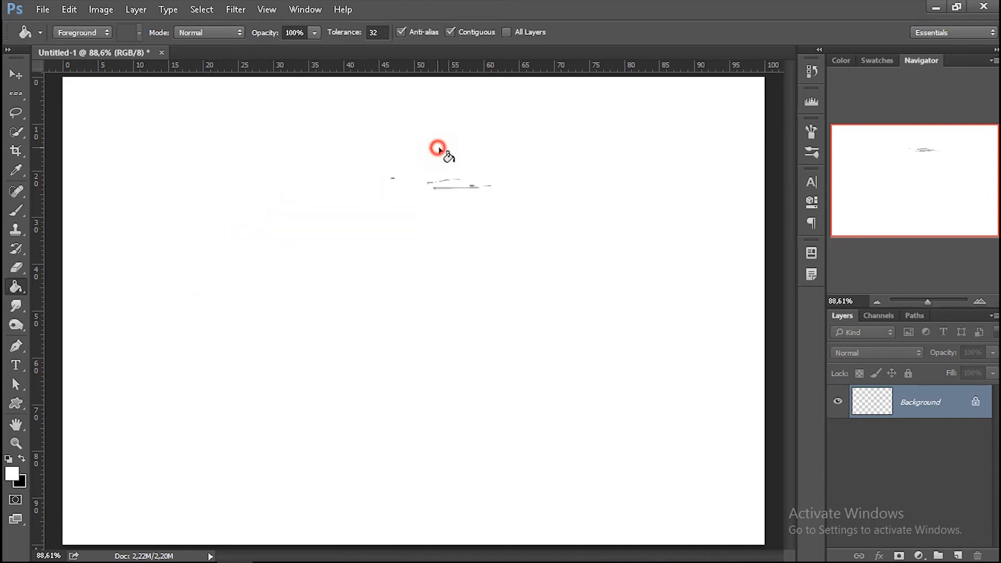
{"action": "left_click", "coordinate": [491, 157]}
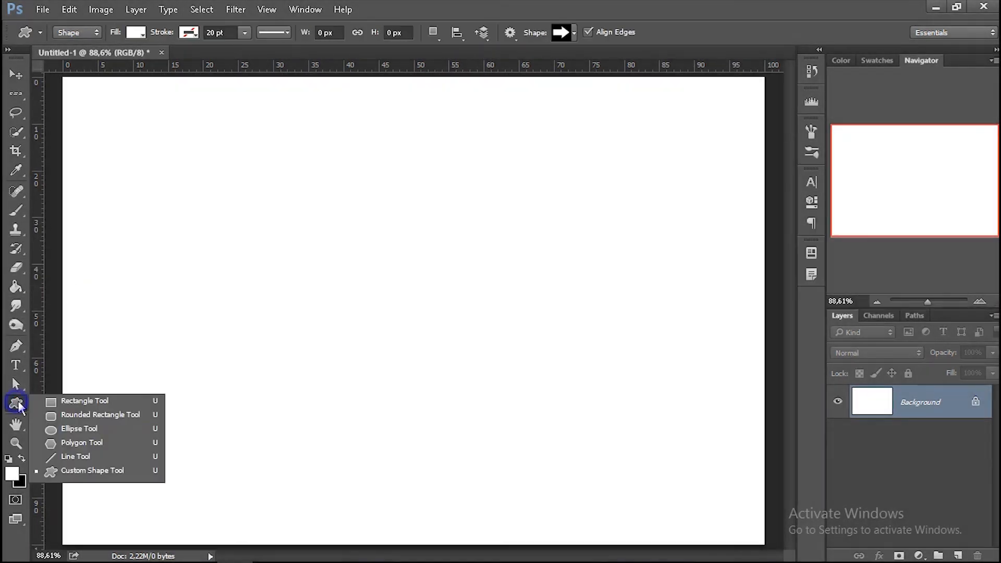
Draw an ellipse about 191 by 214 px in the left half of the canvas and fill it with blue
{"action": "left_click", "coordinate": [88, 431]}
{"action": "left_click_drag", "start_coordinate": [232, 176], "coordinate": [356, 315]}
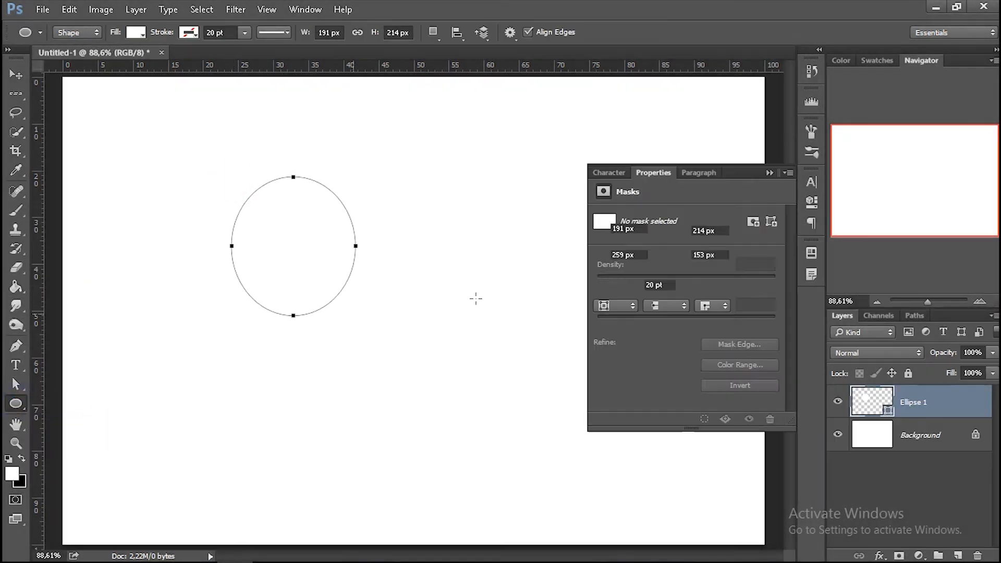
{"action": "left_click", "coordinate": [772, 172]}
{"action": "left_click", "coordinate": [136, 32]}
{"action": "left_click", "coordinate": [123, 123]}
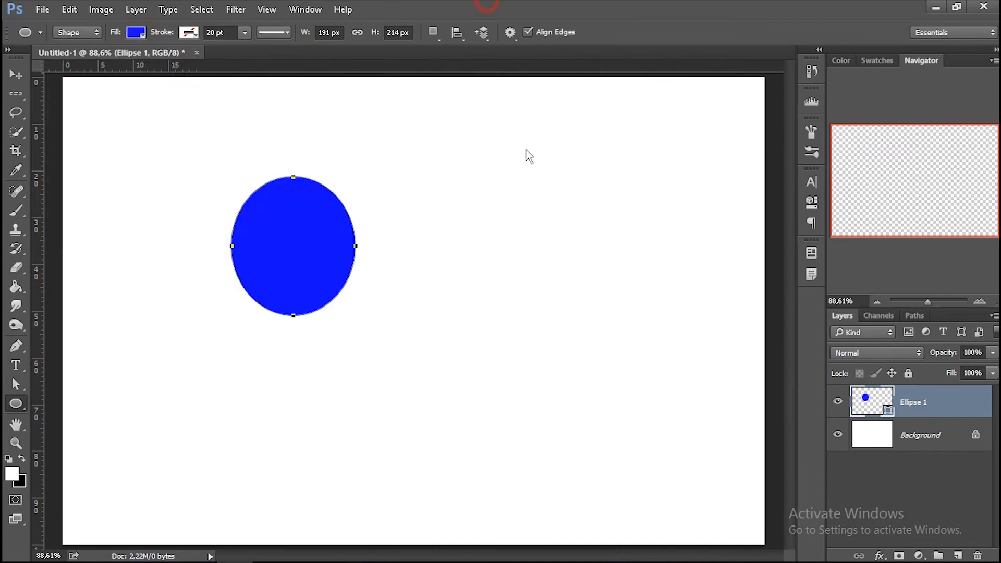
Free-transform the blue ellipse, enlarging it slightly, stretching it to the right and reshaping it
{"action": "key", "text": "ctrl+t"}
{"action": "left_click_drag", "start_coordinate": [355, 176], "coordinate": [376, 181]}
{"action": "left_click_drag", "start_coordinate": [356, 246], "coordinate": [547, 246]}
{"action": "left_click_drag", "start_coordinate": [340, 317], "coordinate": [351, 246]}
{"action": "left_click", "coordinate": [335, 153], "text": "alt"}
{"action": "left_click", "coordinate": [349, 242], "text": "alt"}
{"action": "left_click_drag", "start_coordinate": [574, 277], "coordinate": [597, 336]}
{"action": "left_click", "coordinate": [553, 33]}
Select several single layers of Shinobu (KNY).psd in turn, and then the continuous range from Group 4 up to Layer 8
{"action": "scroll", "coordinate": [506, 121], "scroll_direction": "down", "scroll_amount": 3}
{"action": "scroll", "coordinate": [504, 126], "scroll_direction": "up", "scroll_amount": 3}
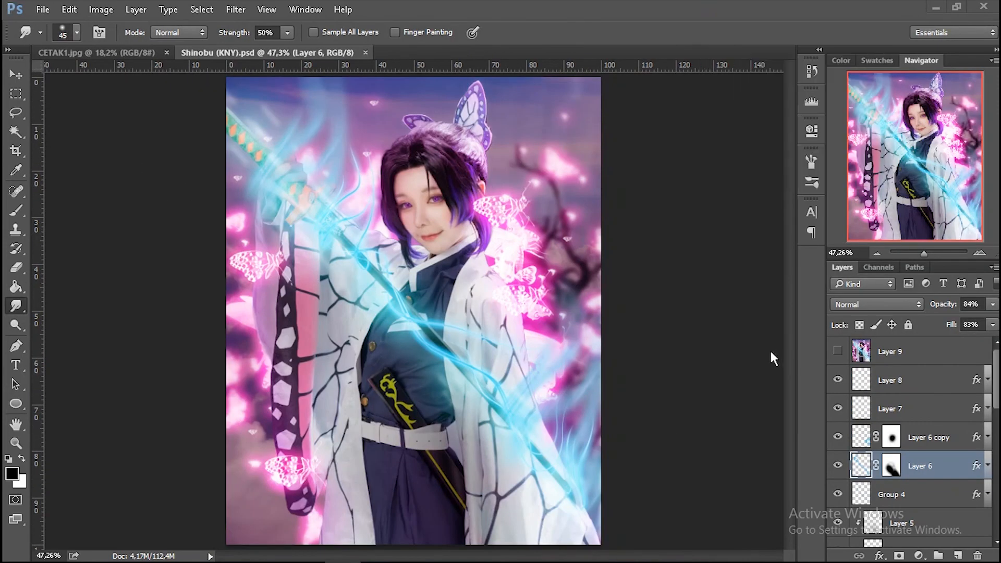
{"action": "left_click", "coordinate": [928, 387]}
{"action": "left_click", "coordinate": [921, 433]}
{"action": "left_click", "coordinate": [917, 466]}
{"action": "left_click", "coordinate": [914, 499]}
{"action": "left_click", "coordinate": [918, 469]}
{"action": "left_click", "coordinate": [920, 492]}
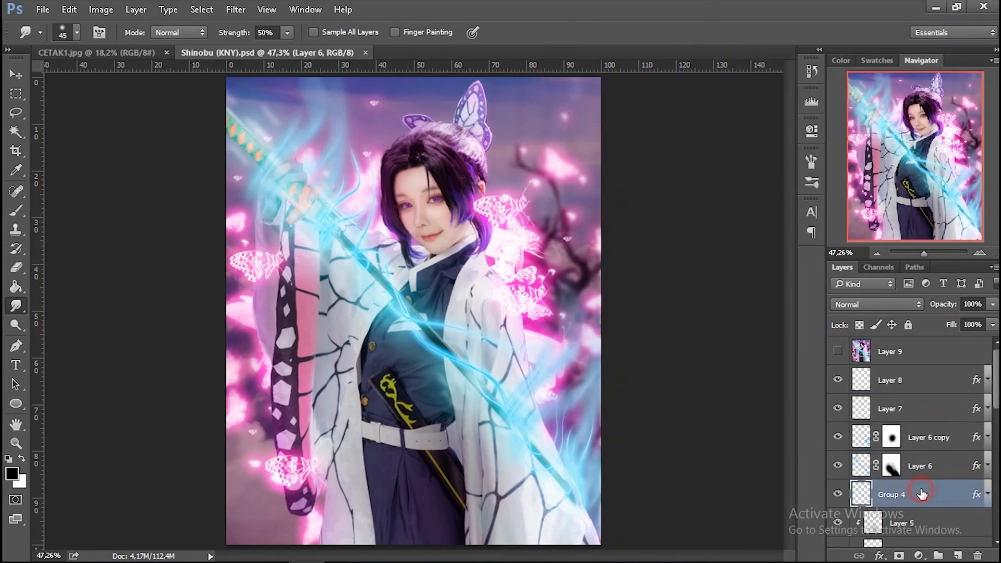
{"action": "left_click", "coordinate": [889, 379], "text": "shift"}
Select the non-adjacent layers Layer 8, Layer 6 copy, Group 4 and Layer 5 together
{"action": "left_click", "coordinate": [932, 384]}
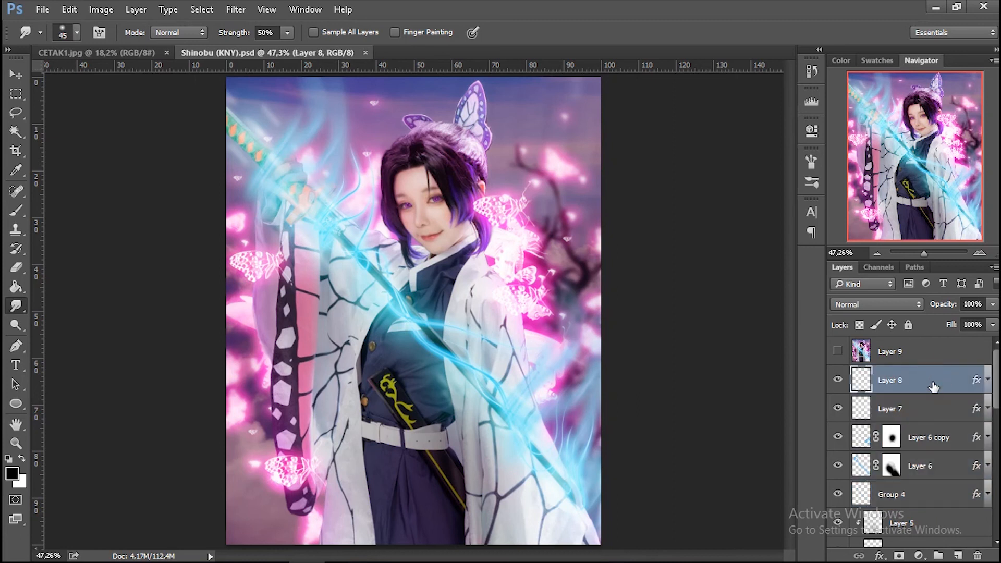
{"action": "left_click", "coordinate": [924, 444], "text": "ctrl"}
{"action": "left_click", "coordinate": [925, 493], "text": "ctrl"}
{"action": "left_click", "coordinate": [925, 523], "text": "ctrl"}
Select all layers of the document at once, and then only the "copy 4" image layer further down the stack
{"action": "left_click", "coordinate": [930, 410]}
{"action": "left_click", "coordinate": [208, 10]}
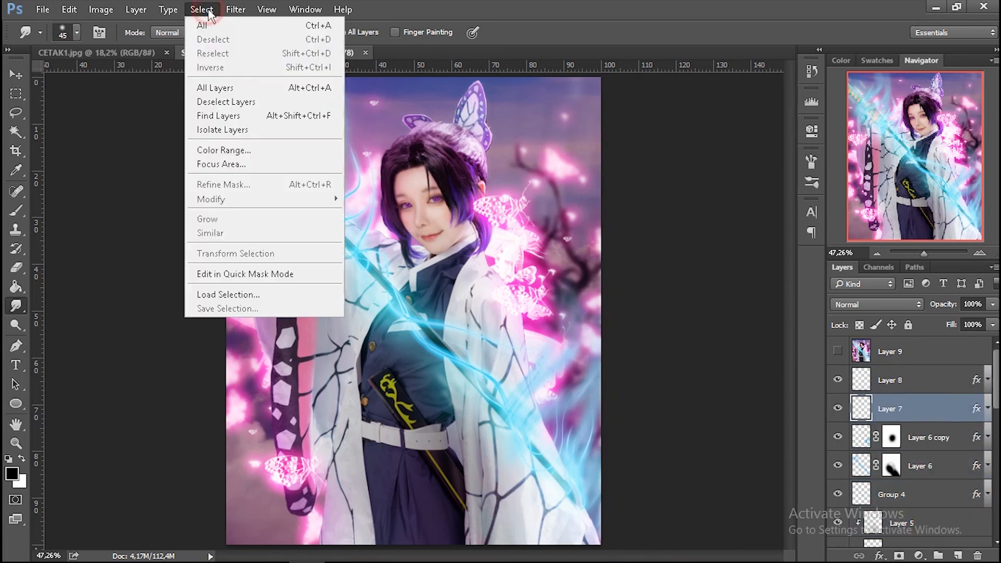
{"action": "left_click", "coordinate": [277, 87]}
{"action": "left_click", "coordinate": [496, 226]}
{"action": "scroll", "coordinate": [900, 401], "scroll_direction": "down", "scroll_amount": 2}
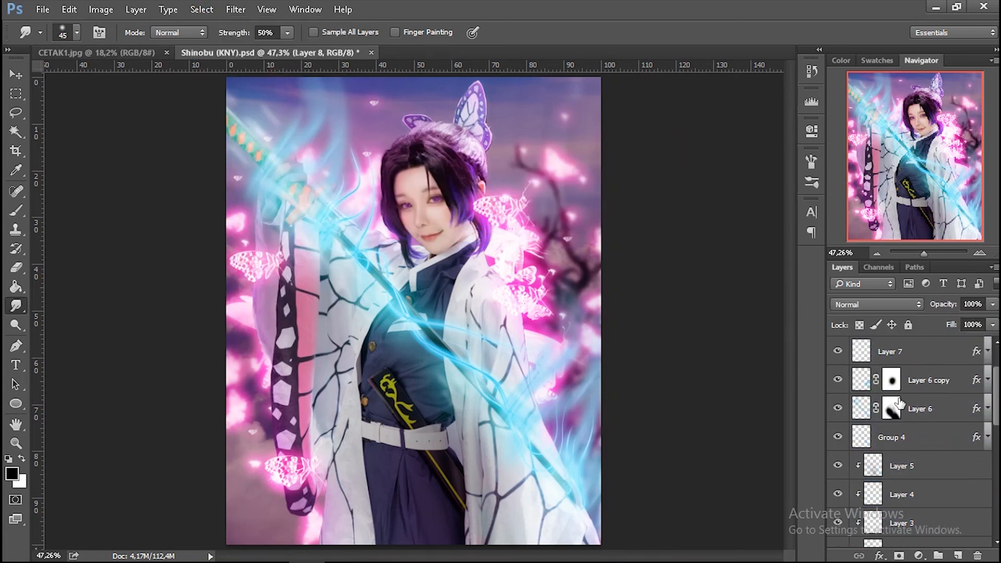
{"action": "scroll", "coordinate": [897, 400], "scroll_direction": "down", "scroll_amount": 5}
{"action": "left_click", "coordinate": [909, 385]}
Switch to the CETAK1.jpg document and duplicate its Background layer under the default name
{"action": "left_click", "coordinate": [96, 52]}
{"action": "right_click", "coordinate": [881, 351]}
{"action": "left_click", "coordinate": [896, 372]}
{"action": "key", "text": "Return"}
Duplicate the Background copy layer with the Duplicate Layer command, keeping the default name
{"action": "right_click", "coordinate": [862, 356]}
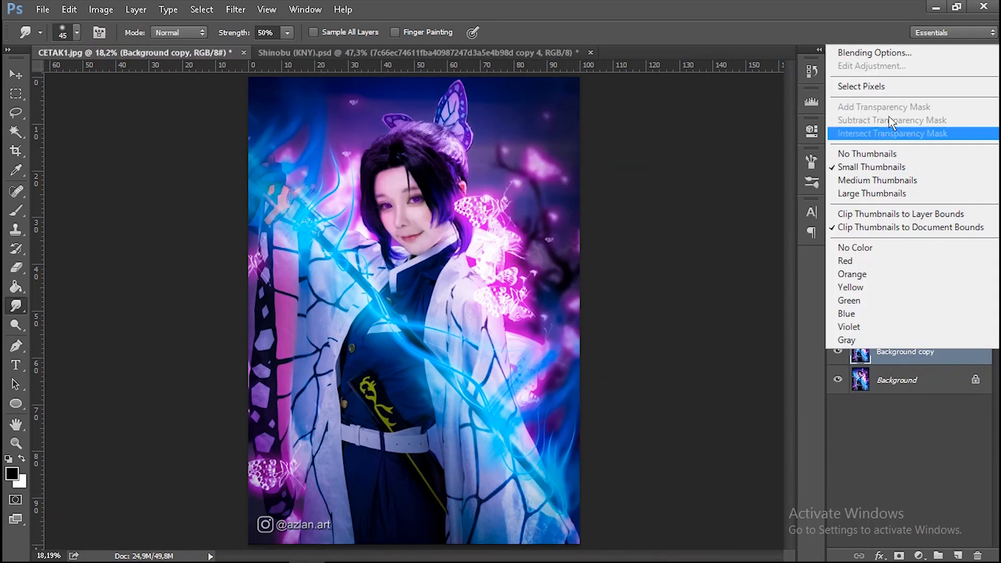
{"action": "key", "text": "Escape"}
{"action": "left_click", "coordinate": [135, 9]}
{"action": "left_click", "coordinate": [157, 51]}
{"action": "key", "text": "Return"}
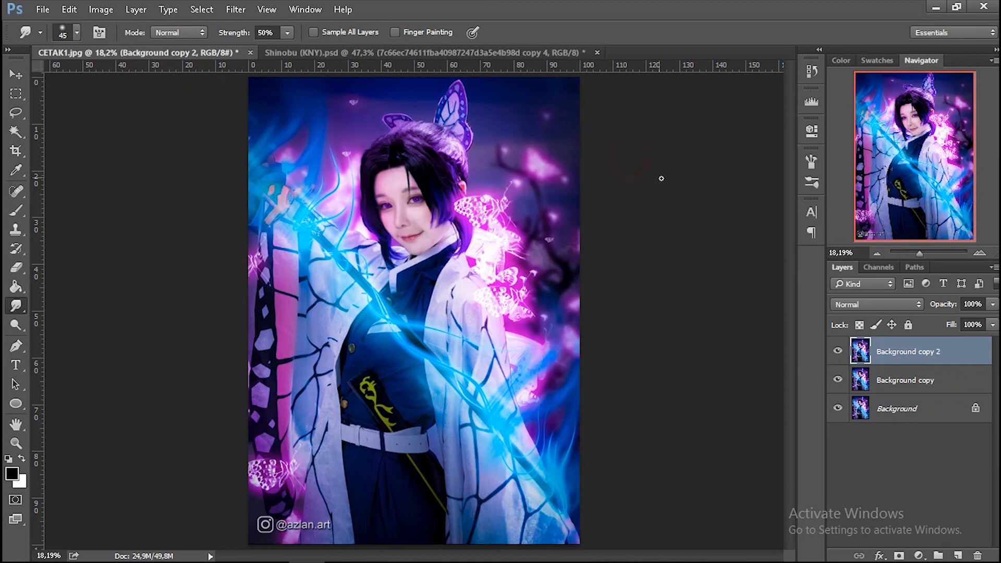
Place a copy of the image shifted right by half the canvas width, and add a new empty layer above it
{"action": "left_click_drag", "start_coordinate": [431, 164], "coordinate": [591, 180]}
{"action": "key", "text": "ctrl+shift+n"}
{"action": "key", "text": "Return"}
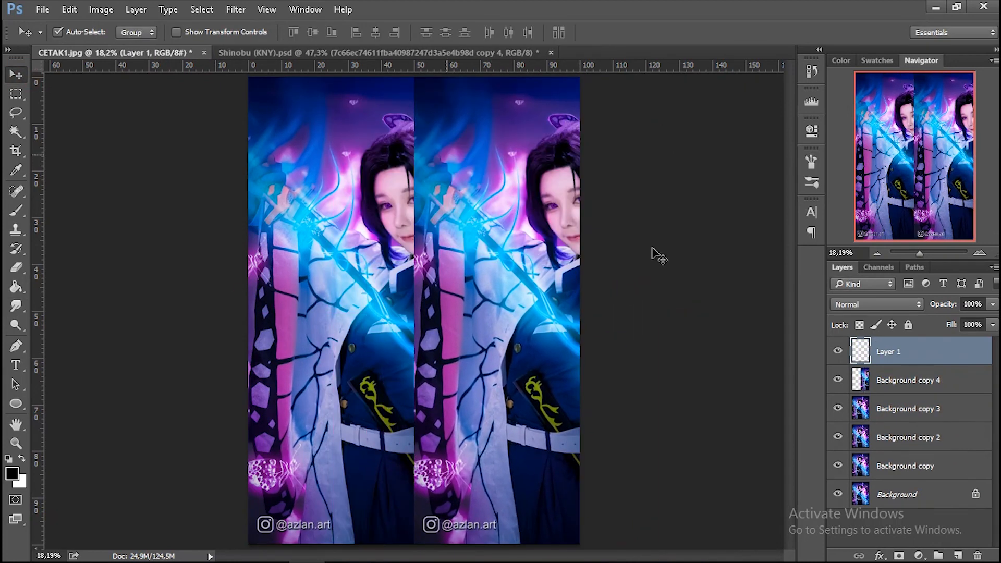
{"action": "key", "text": "ctrl+j"}
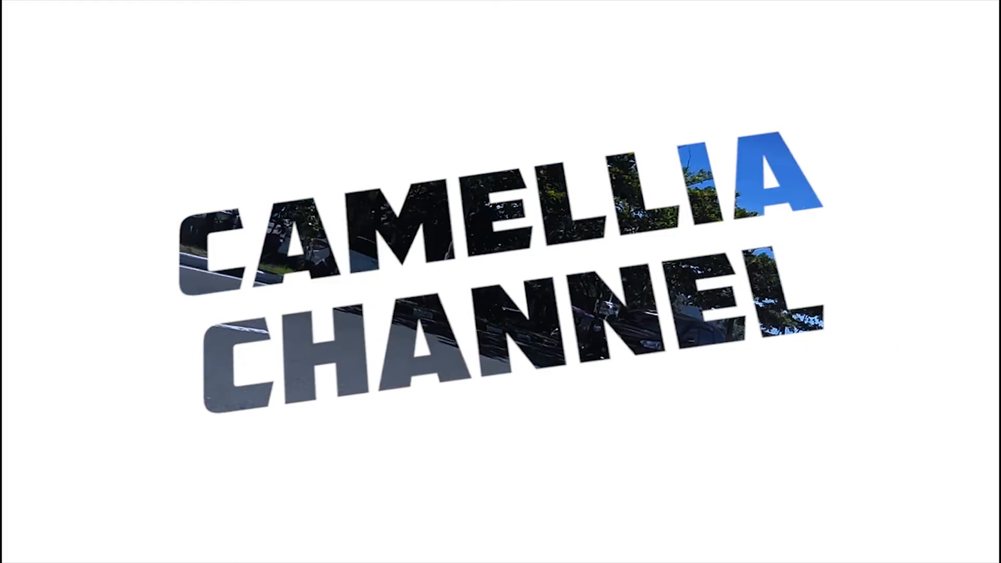